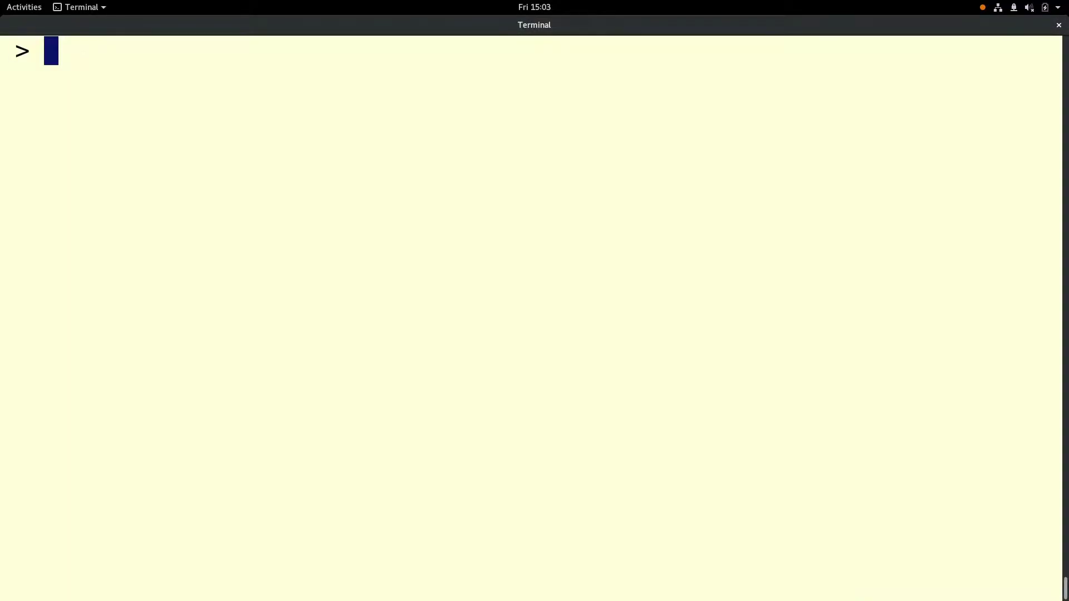
Run pcp to print the Performance Co-Pilot configuration summary and inspect its services line.
text(pcp)
key(Return)
key(Return)
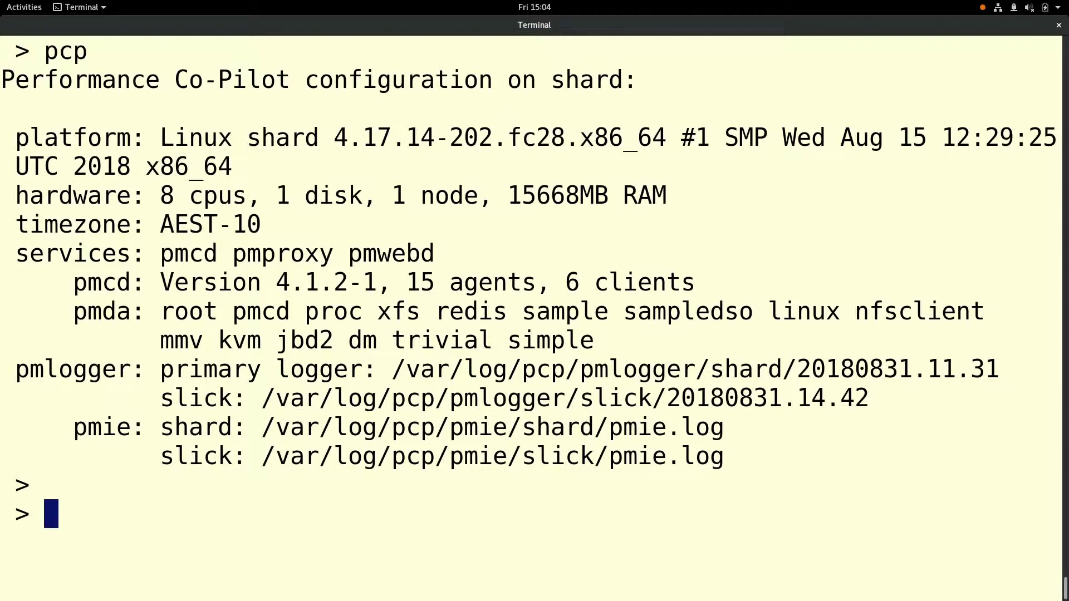
double_click(61, 251)
triple_click(61, 251)
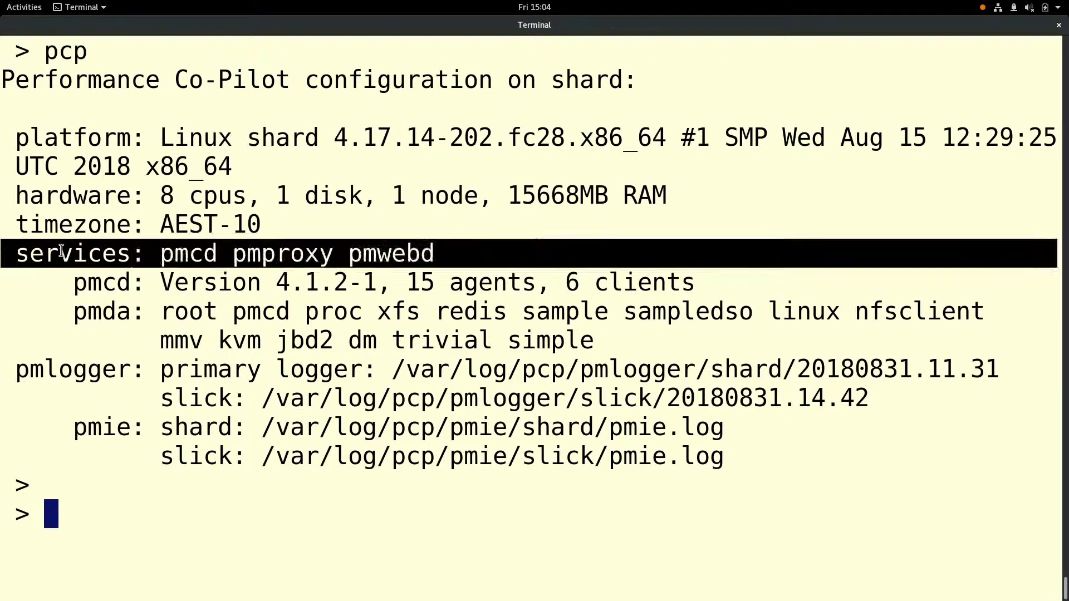
click(739, 340)
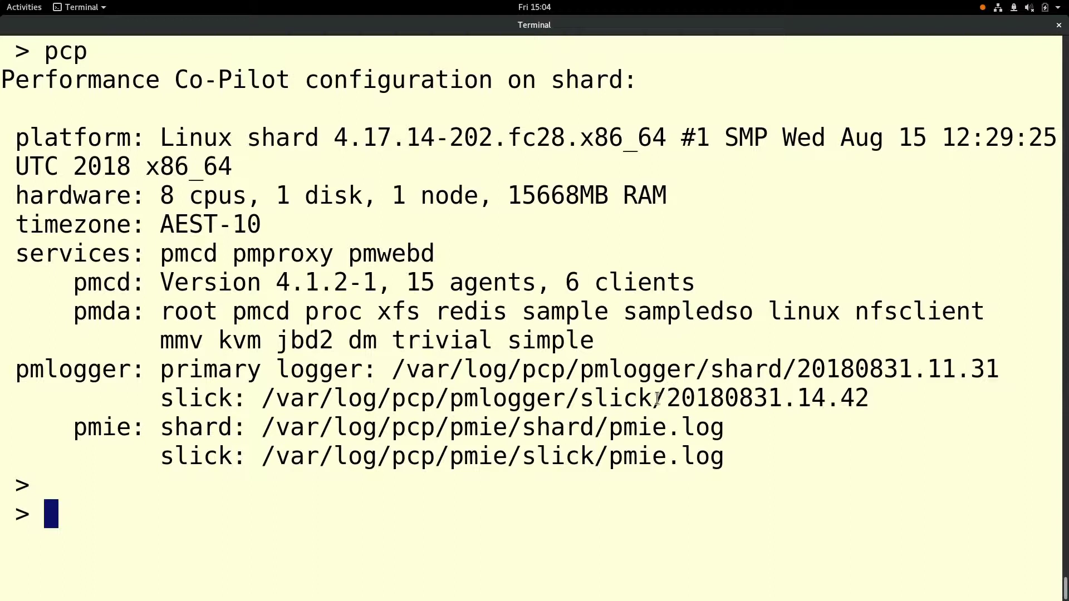
Change into the primary pmlogger directory path from the output, then enter pcp --host slick.
text(cd)
drag(392, 369, 788, 369)
middle_click(804, 241)
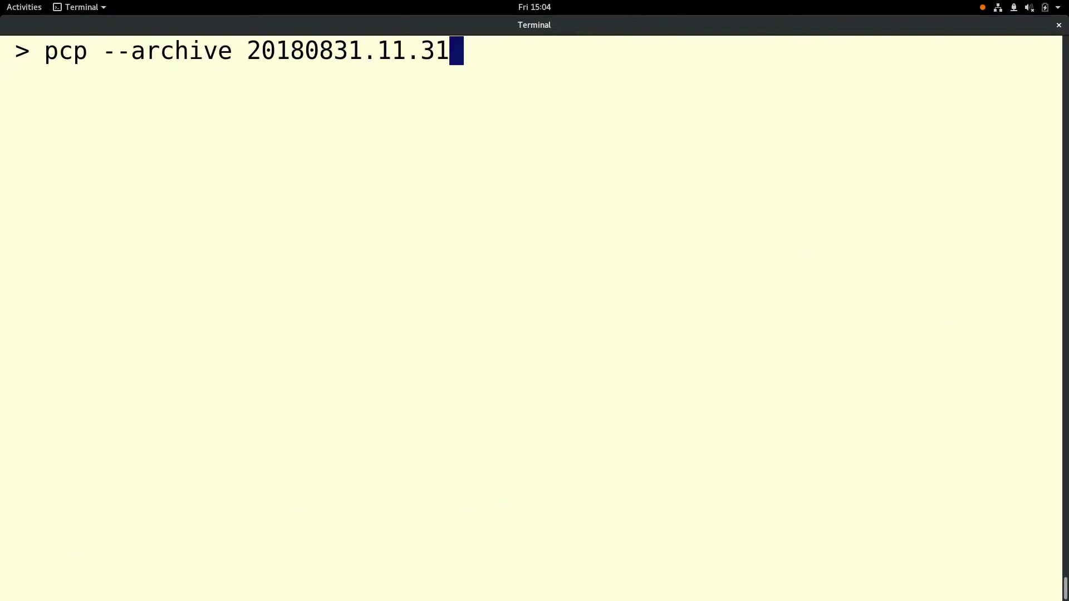
key(Return)
key(Return)
key(Return)
text(pcp --host slick)
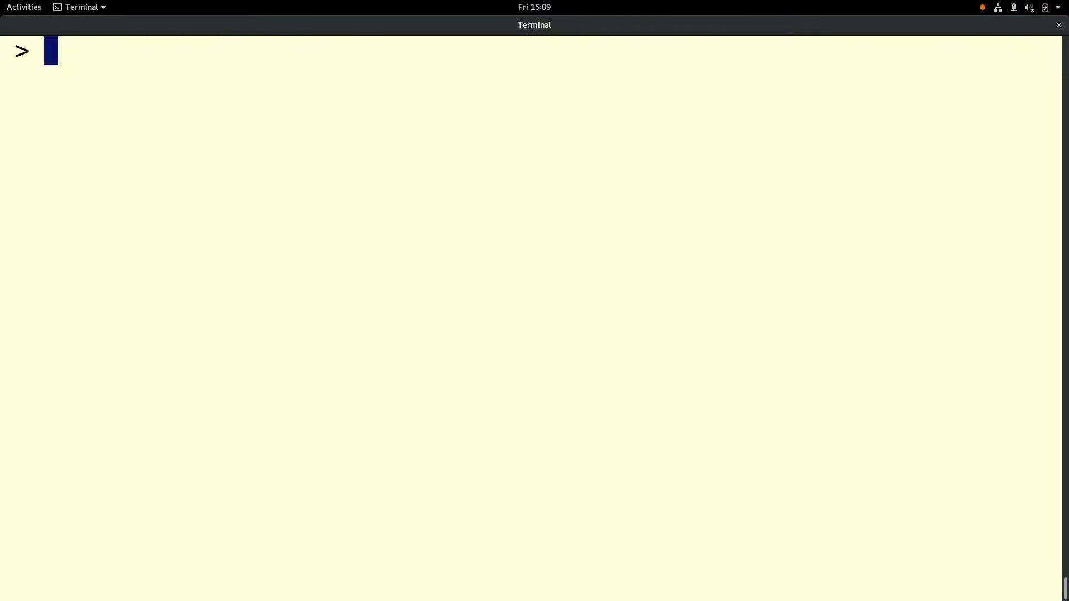
List the available dstat plugins with pcp dstat --list.
text(pcp dstat)
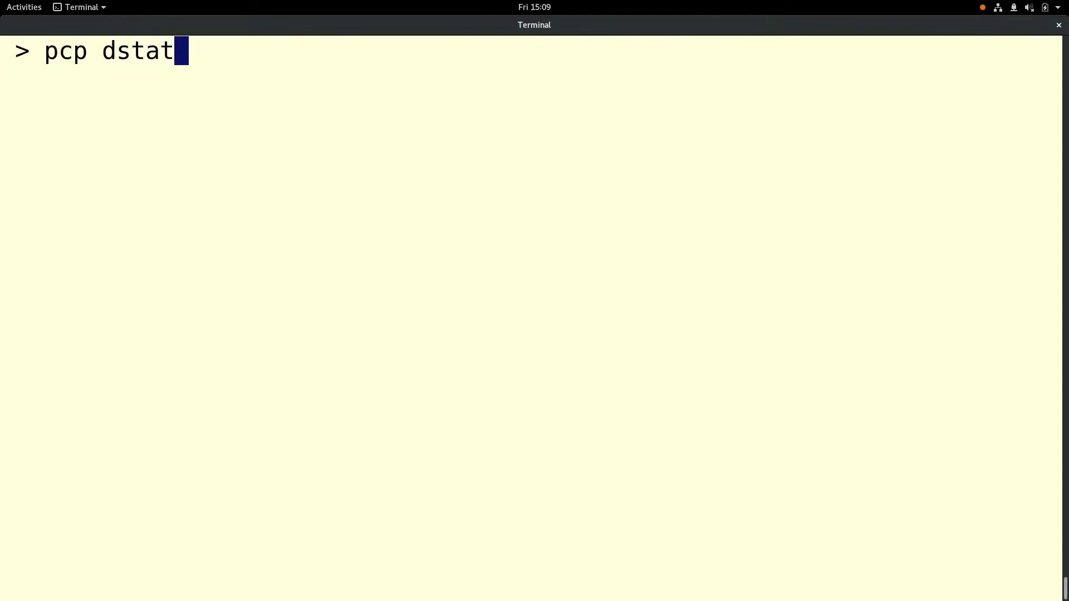
text( --list)
key(Return)
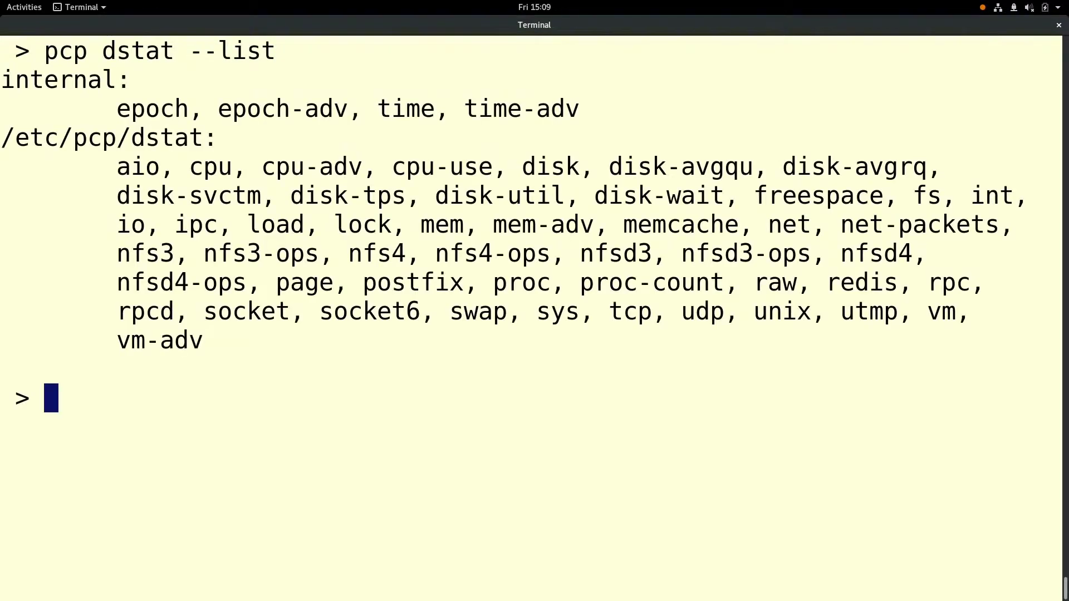
key(Return)
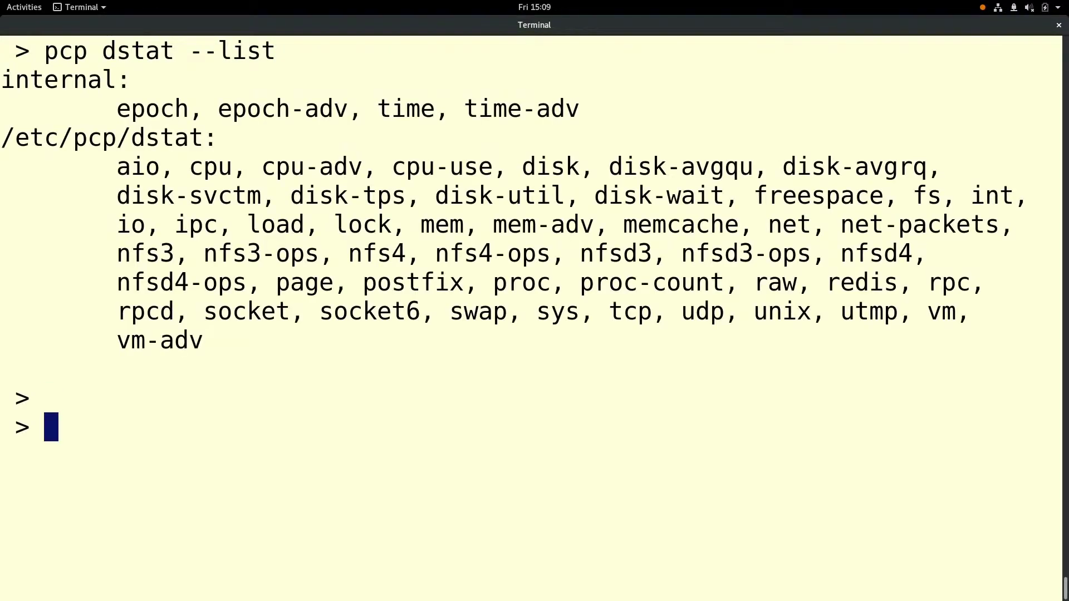
Stream disk and socket statistics from host slick with pcp --host slick dstat --disk --socket.
text(pcp)
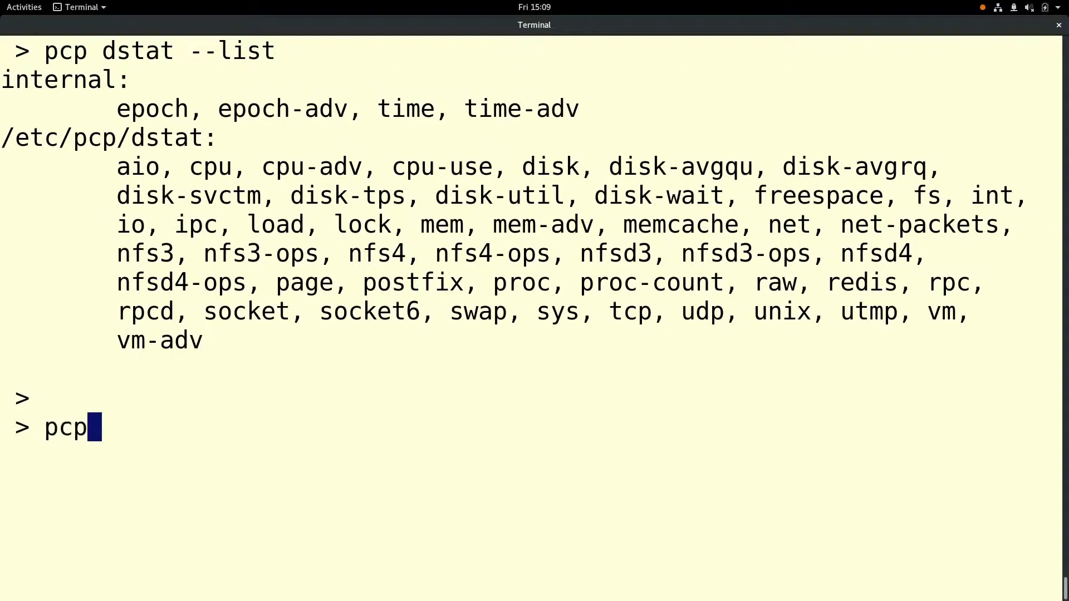
text( --host slick dstat)
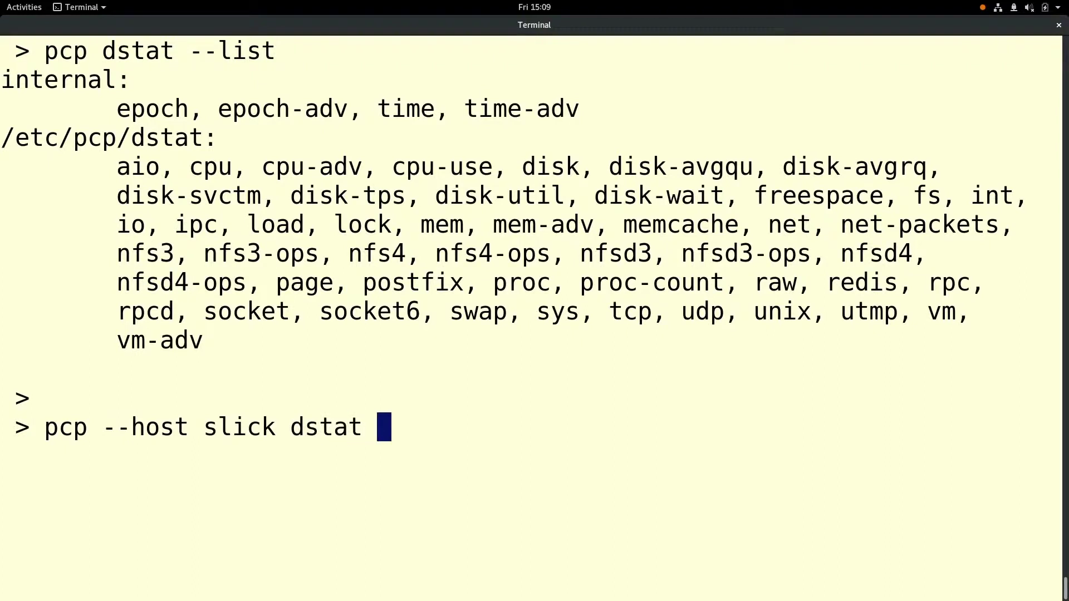
text( --disk --)
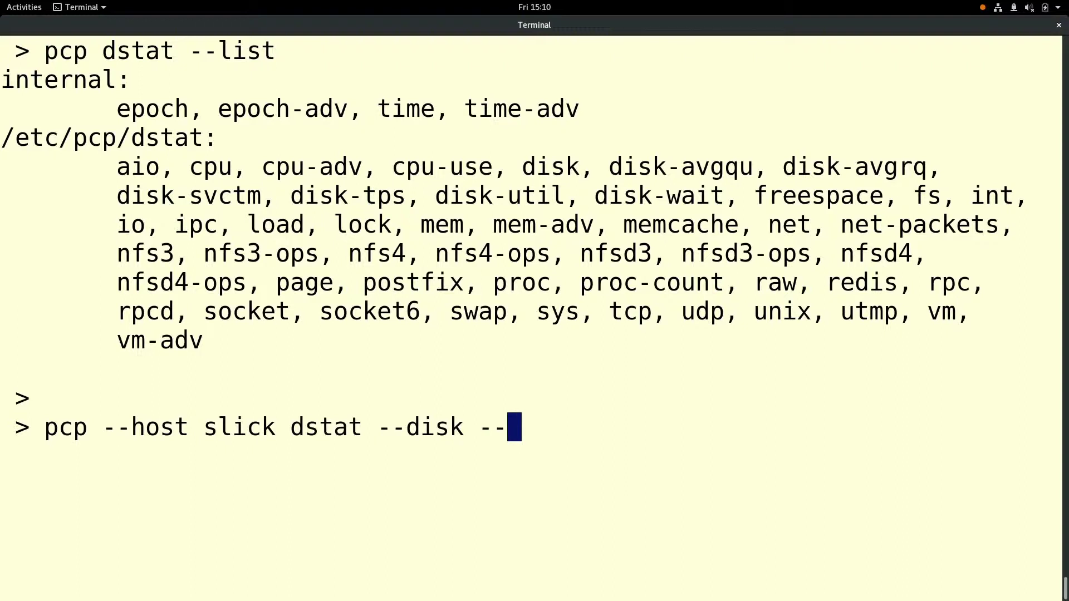
text(socket)
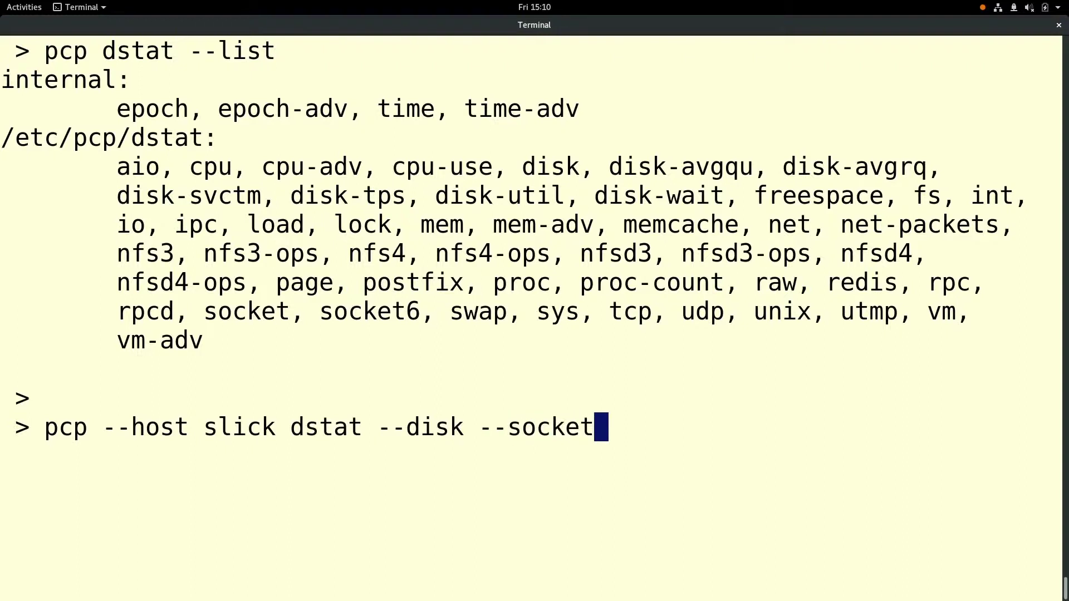
key(ctrl+l)
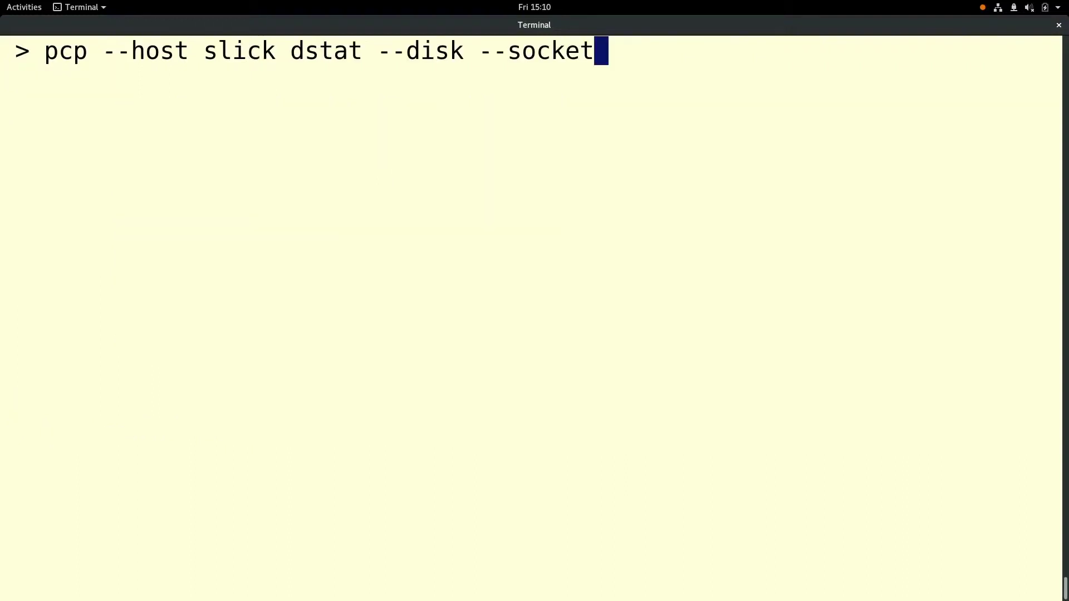
key(Return)
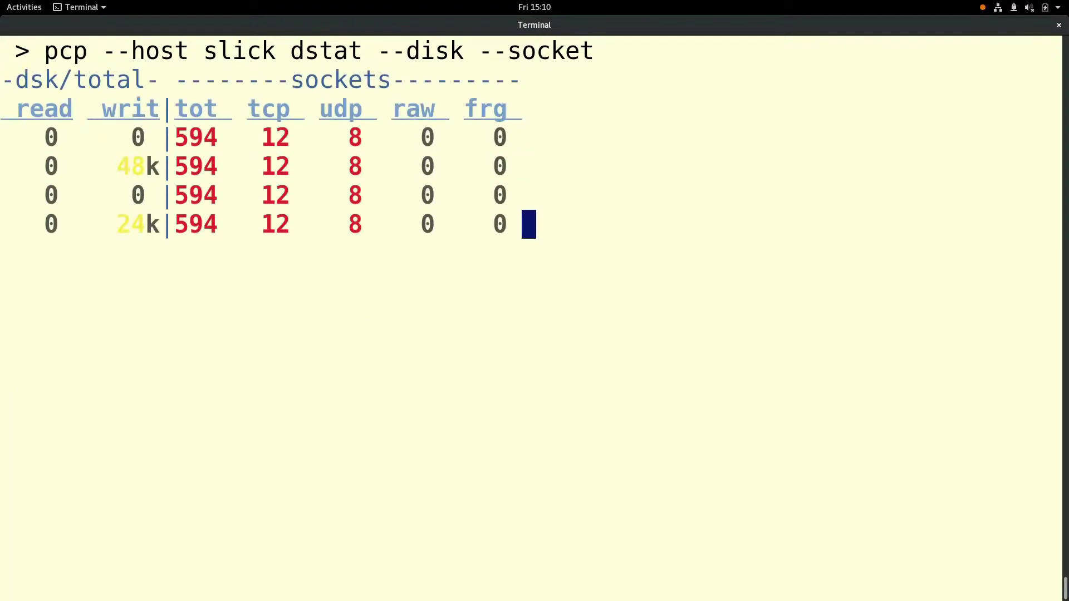
key(ctrl+c)
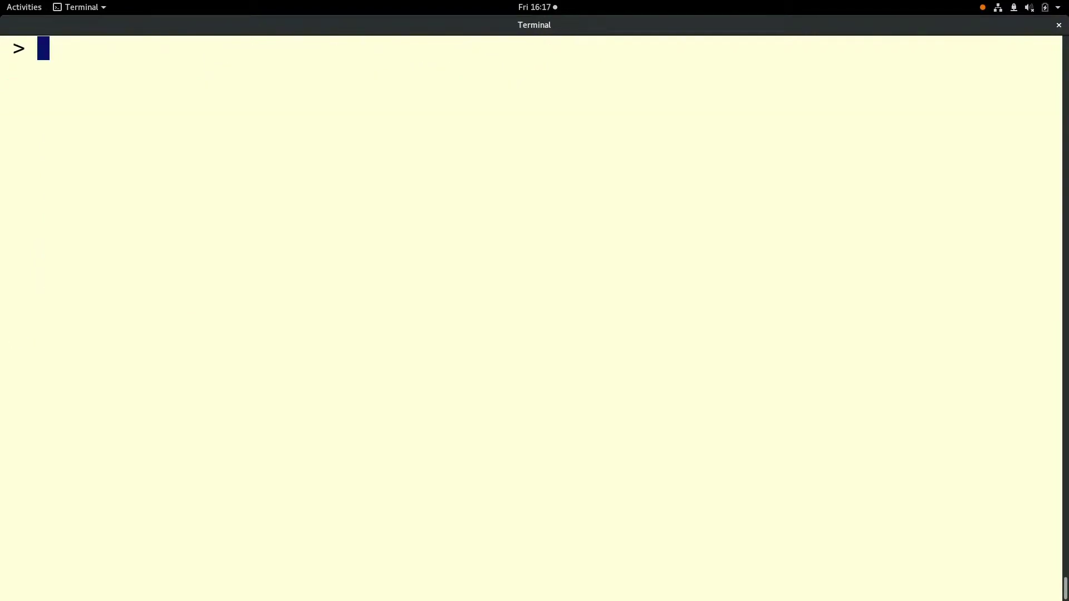
key(ctrl+shift+v)
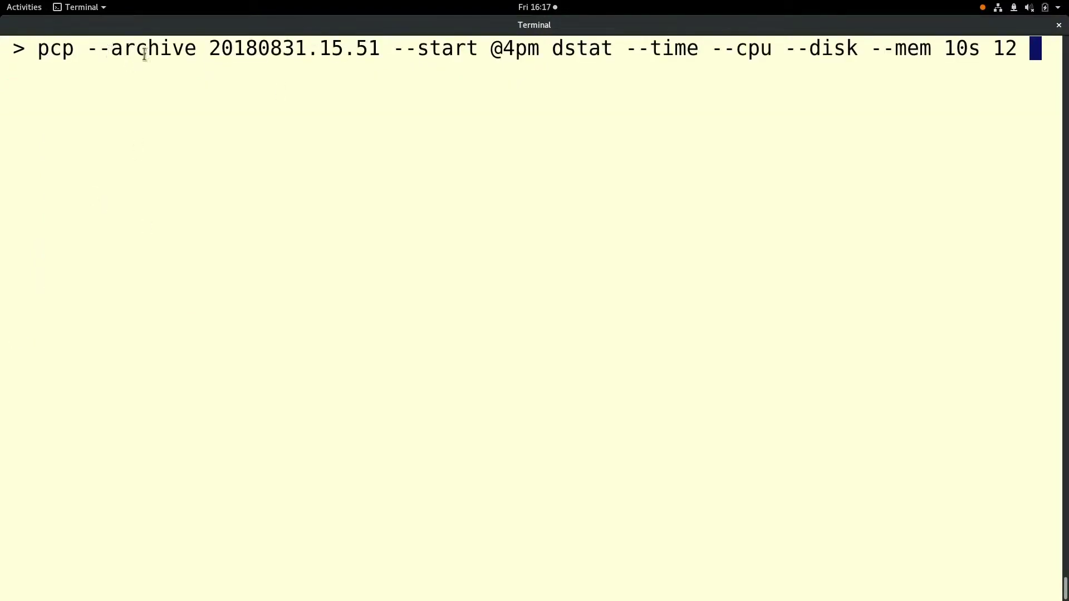
double_click(421, 48)
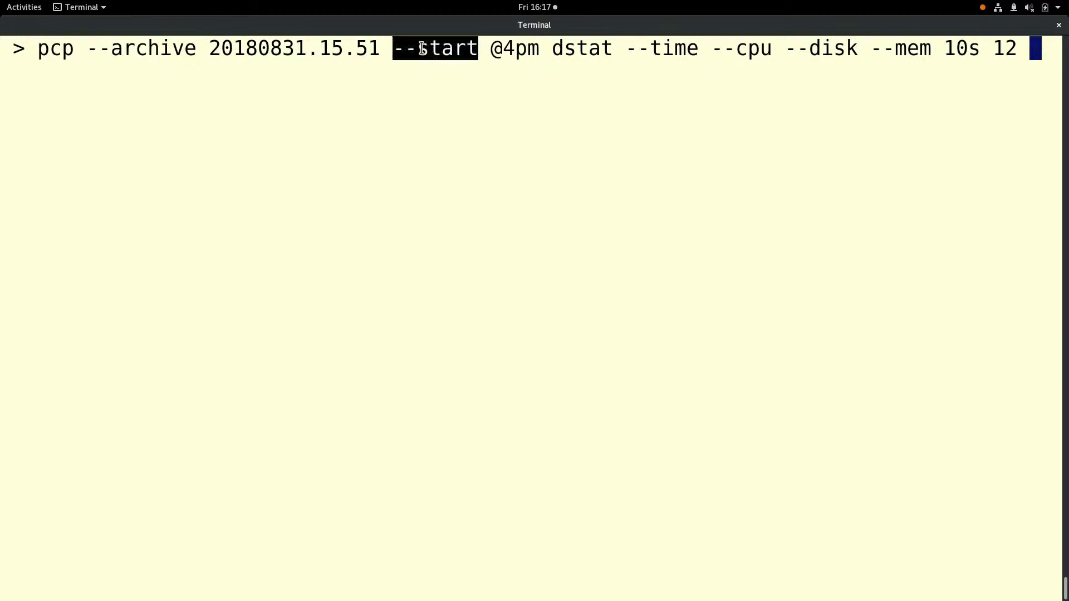
double_click(504, 49)
double_click(587, 49)
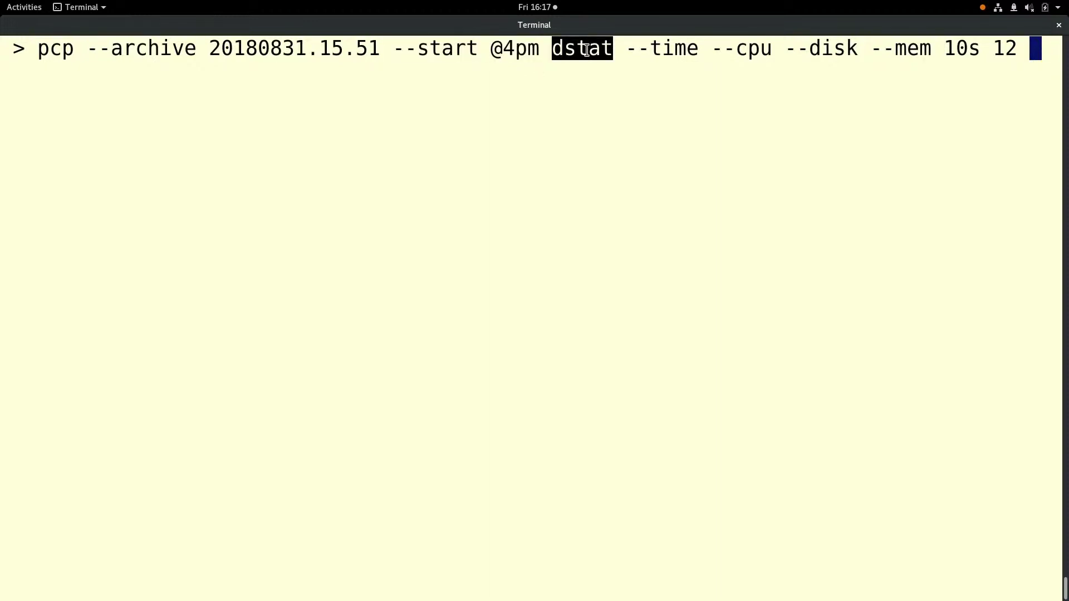
key(Return)
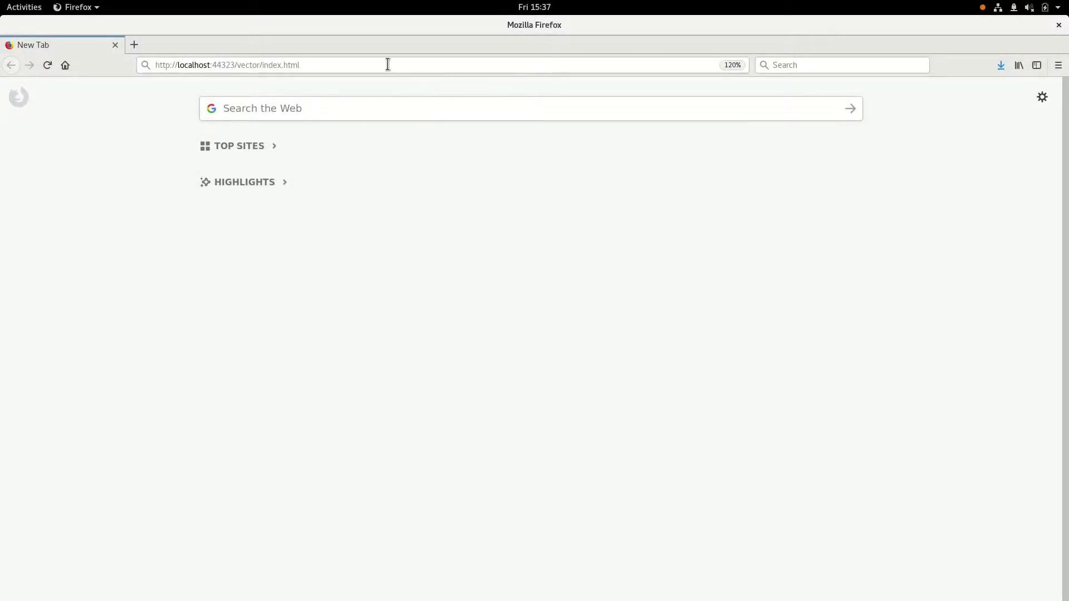
Load Vector at localhost:44323/vector/index.html, monitoring hostname localhost at a 1 sec interval.
drag(309, 65, 159, 66)
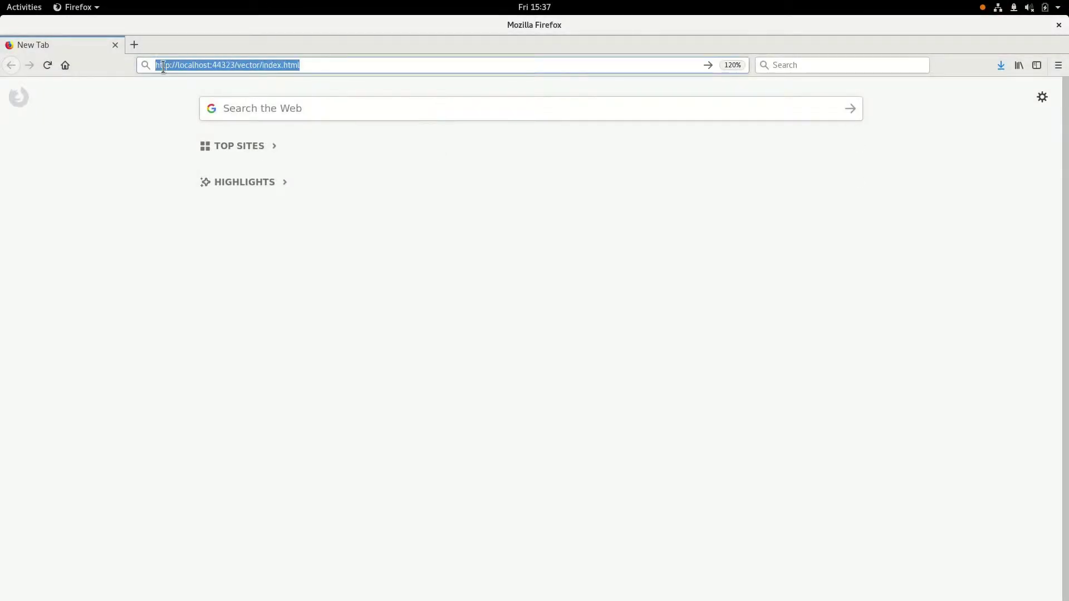
key(Return)
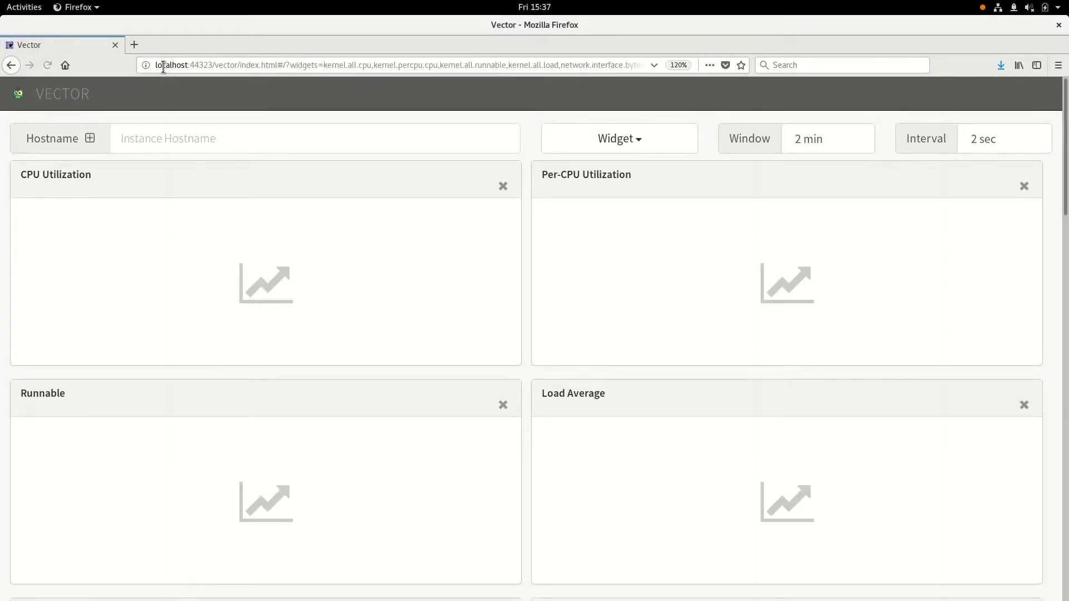
click(287, 132)
text(localhost)
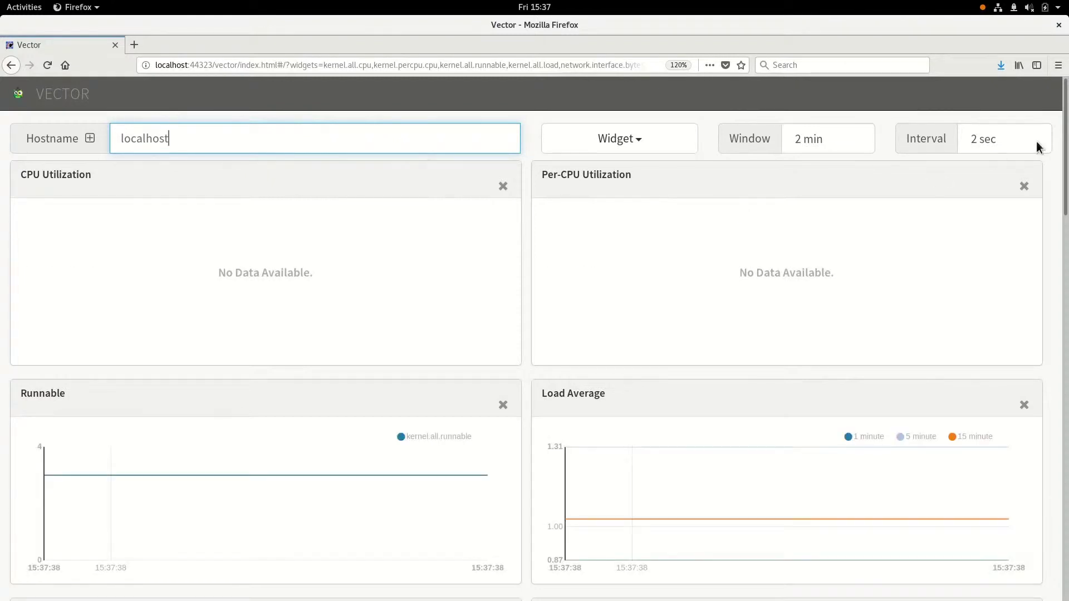
click(994, 137)
click(991, 164)
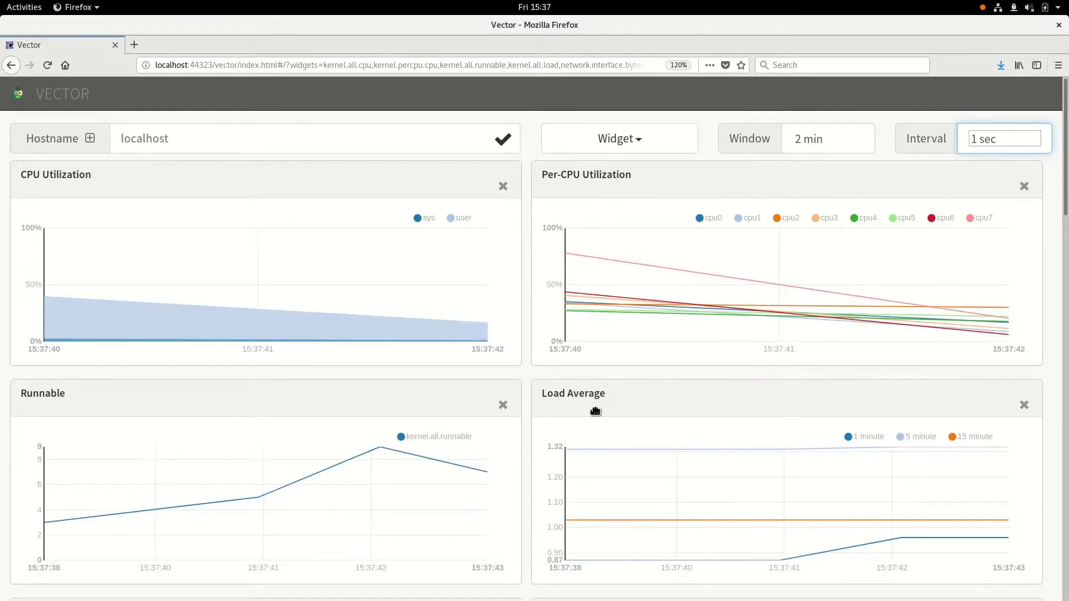
Remove the Runnable, Load Average, Network Throughput and TCP Connections charts.
click(503, 405)
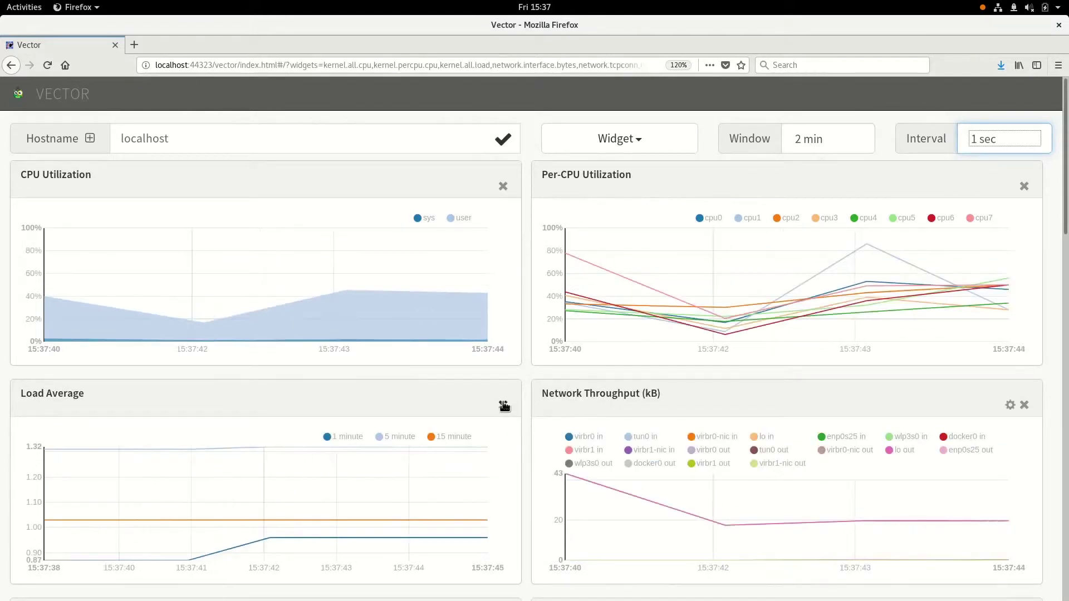
click(504, 405)
click(503, 405)
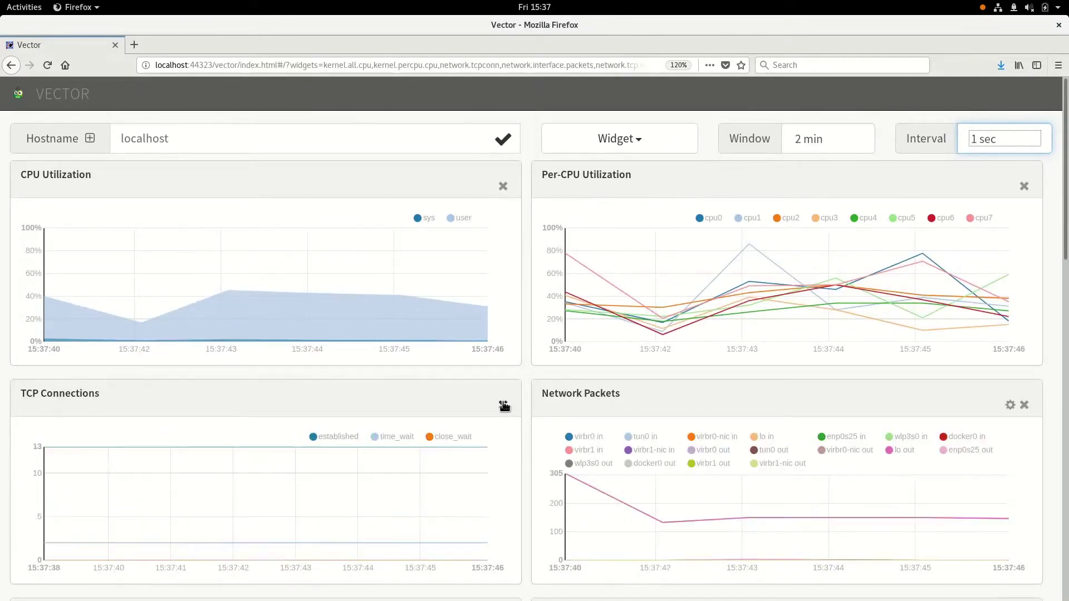
click(503, 405)
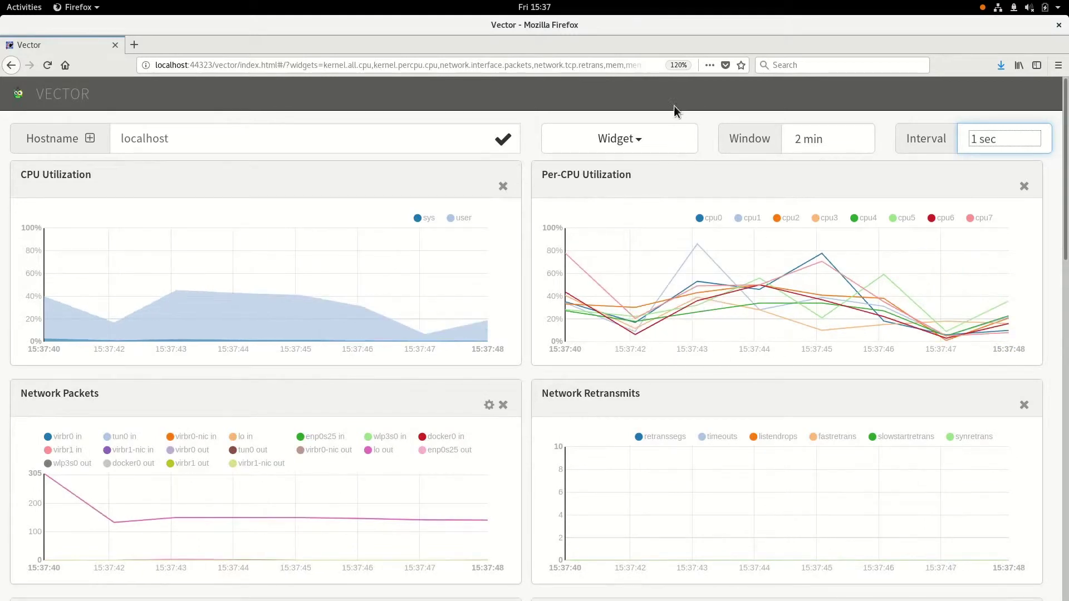
Clear all widgets, then add the Disk IOPS and Disk Throughput (Bytes) widgets.
click(680, 137)
mouse_move(574, 278)
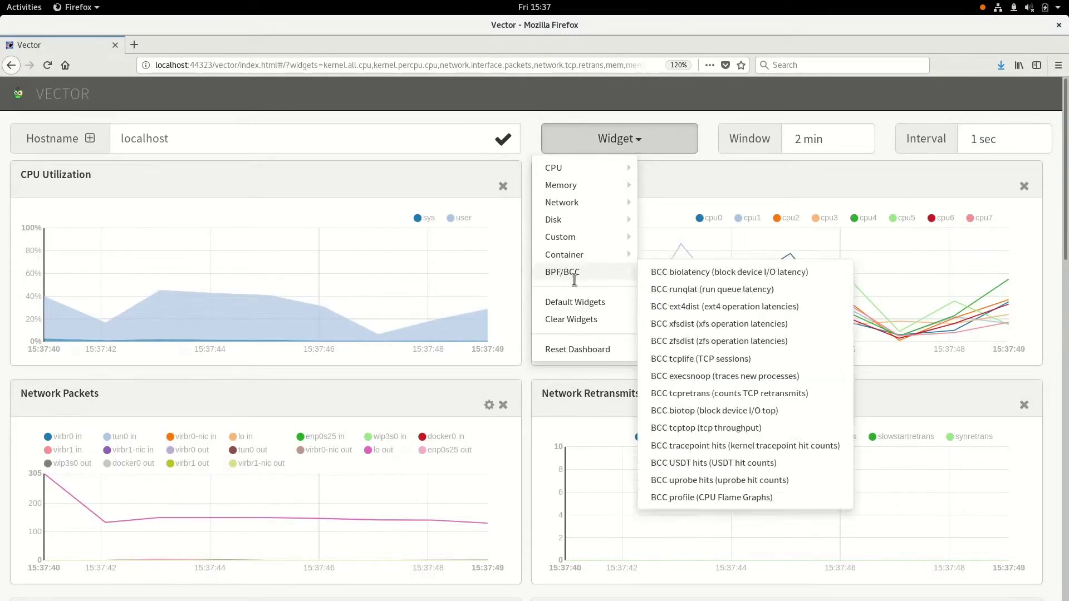
click(562, 320)
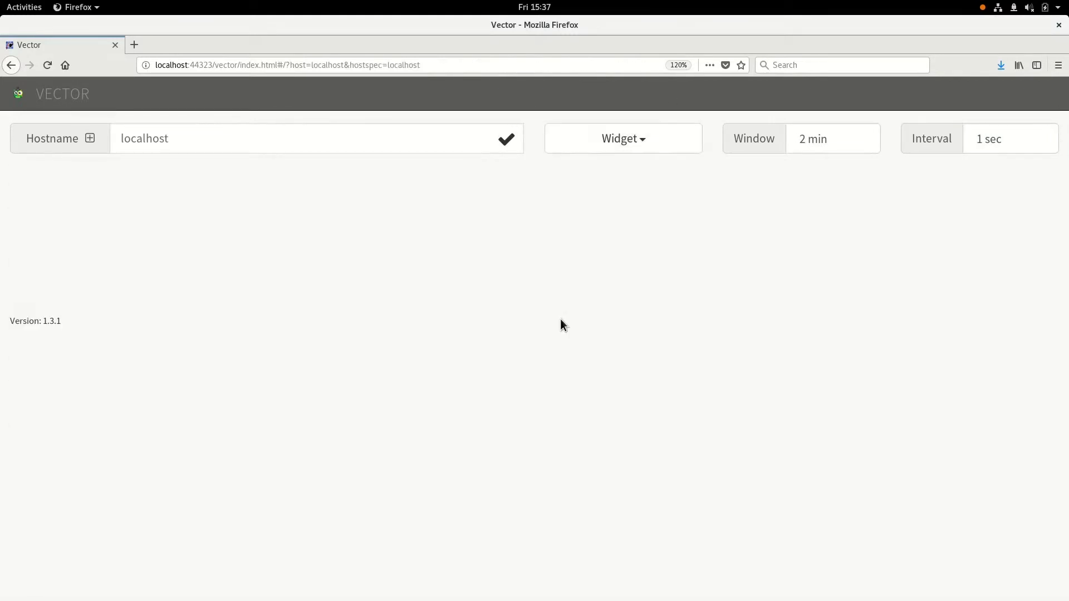
click(626, 144)
mouse_move(595, 229)
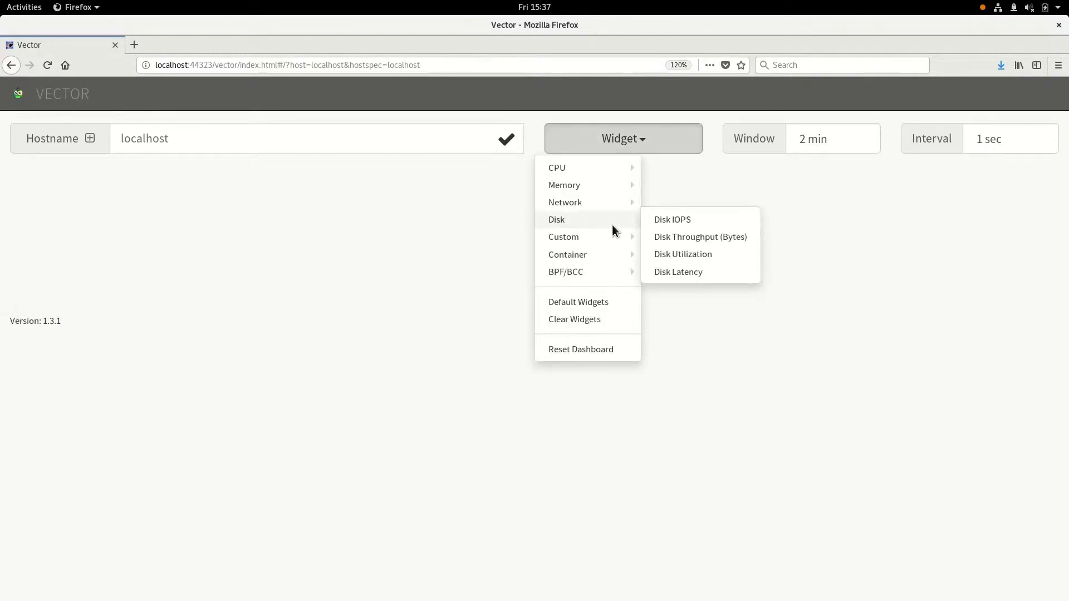
click(662, 220)
click(639, 146)
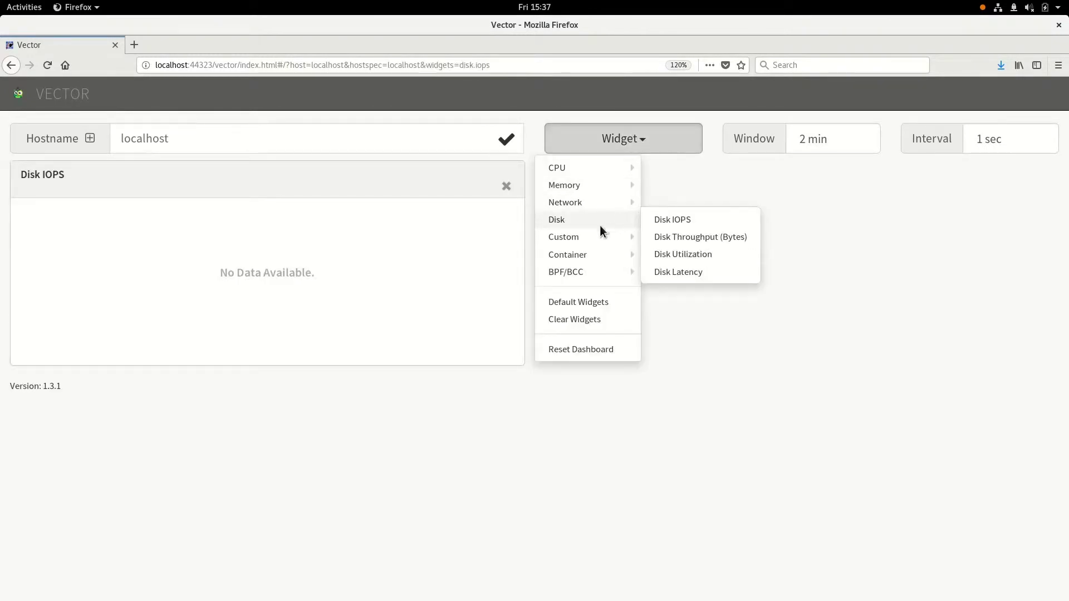
click(699, 236)
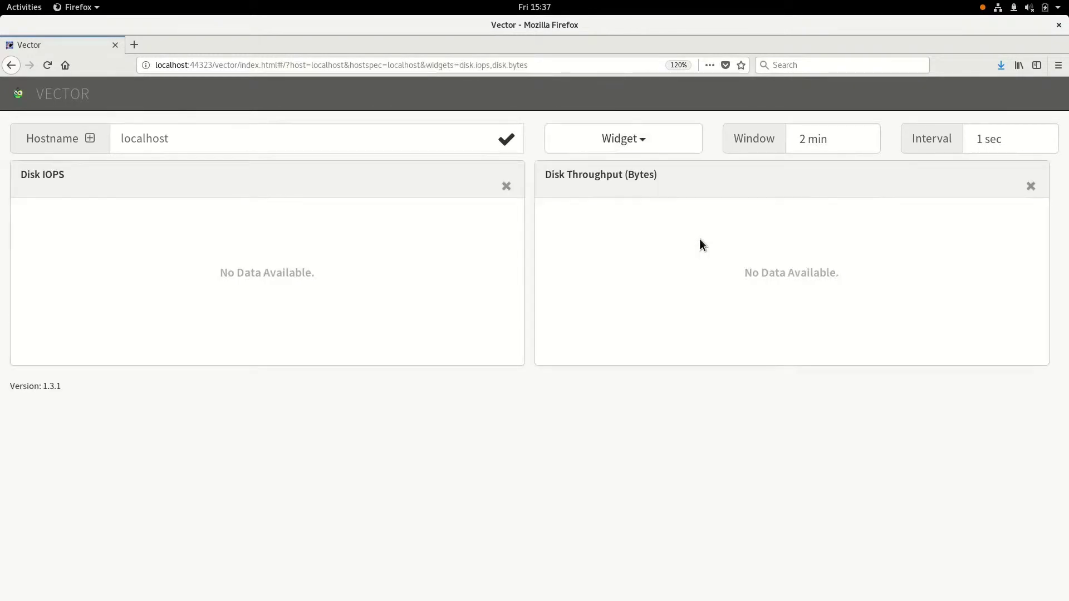
Add the BCC biolatency heatmap and BCC biotop table widgets from BPF/BCC.
click(643, 139)
mouse_move(588, 276)
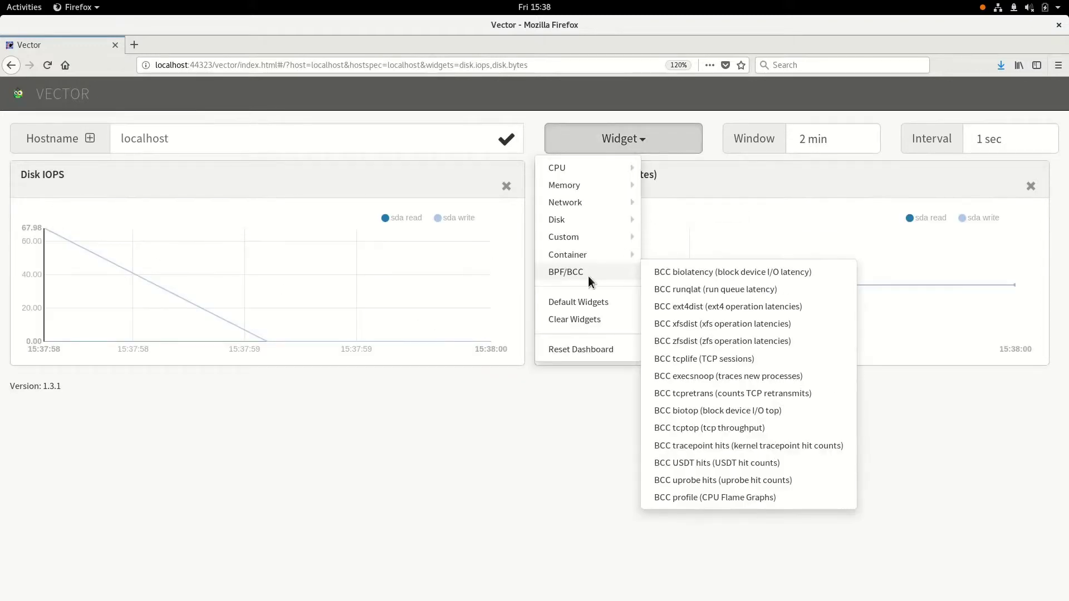
click(726, 271)
click(636, 146)
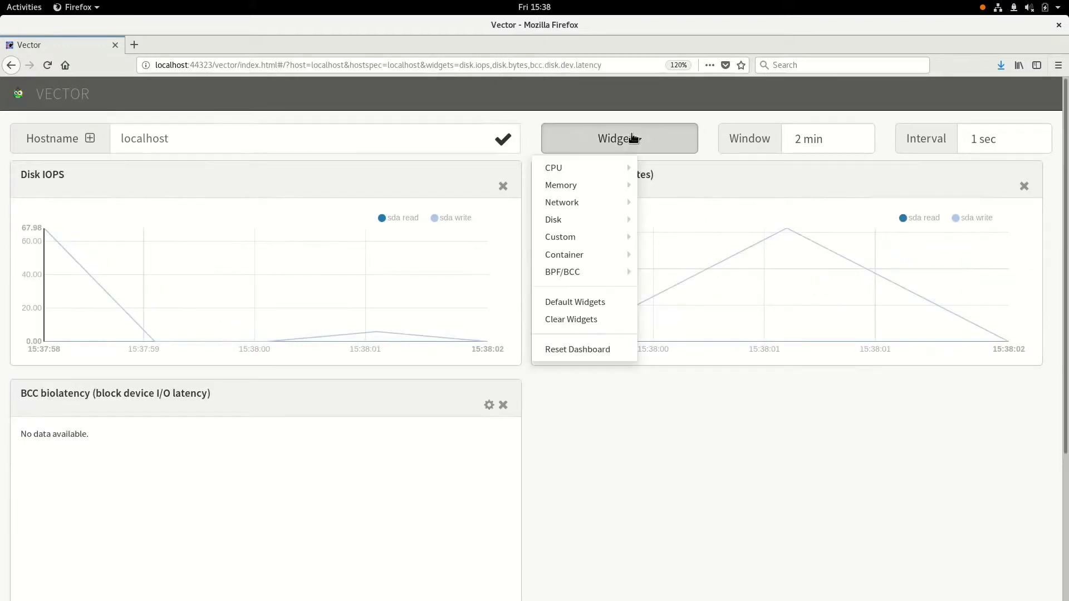
mouse_move(606, 271)
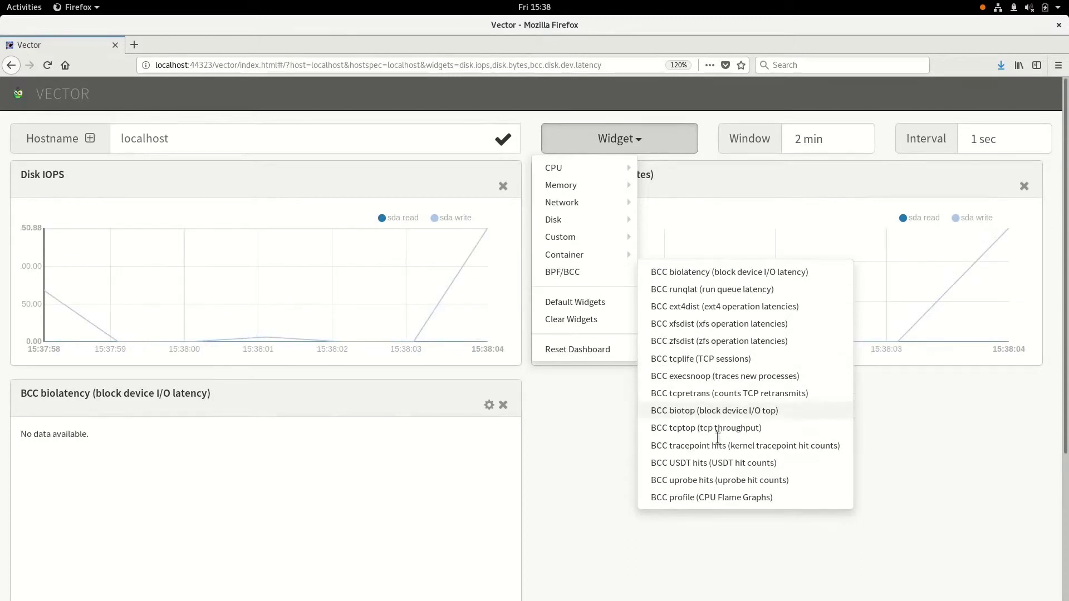
click(704, 410)
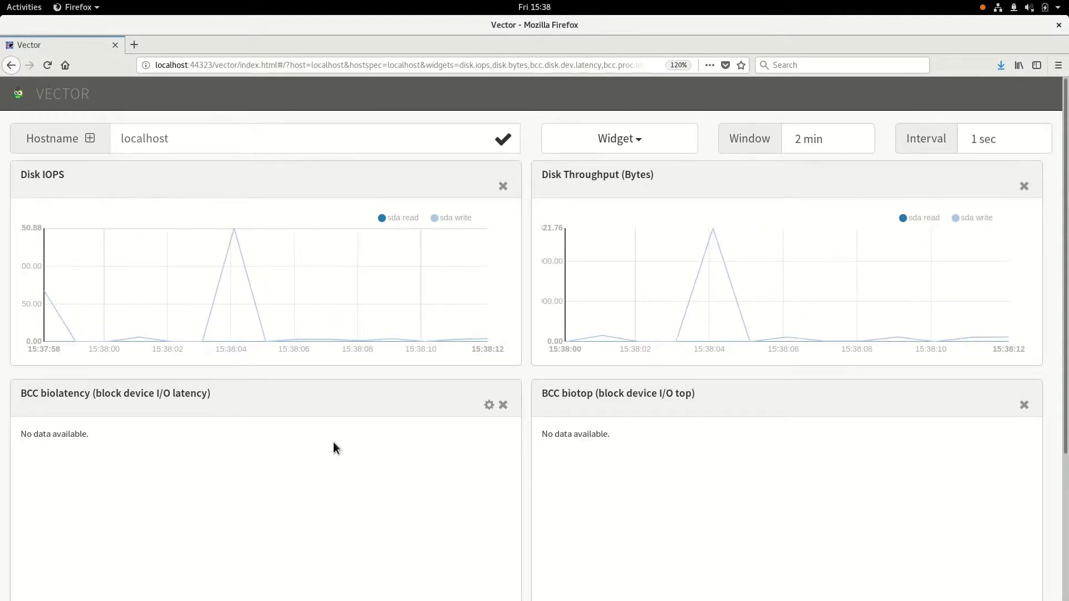
In the terminal, change into /var/lib/pcp/pmdas/bcc.
key(alt+Tab)
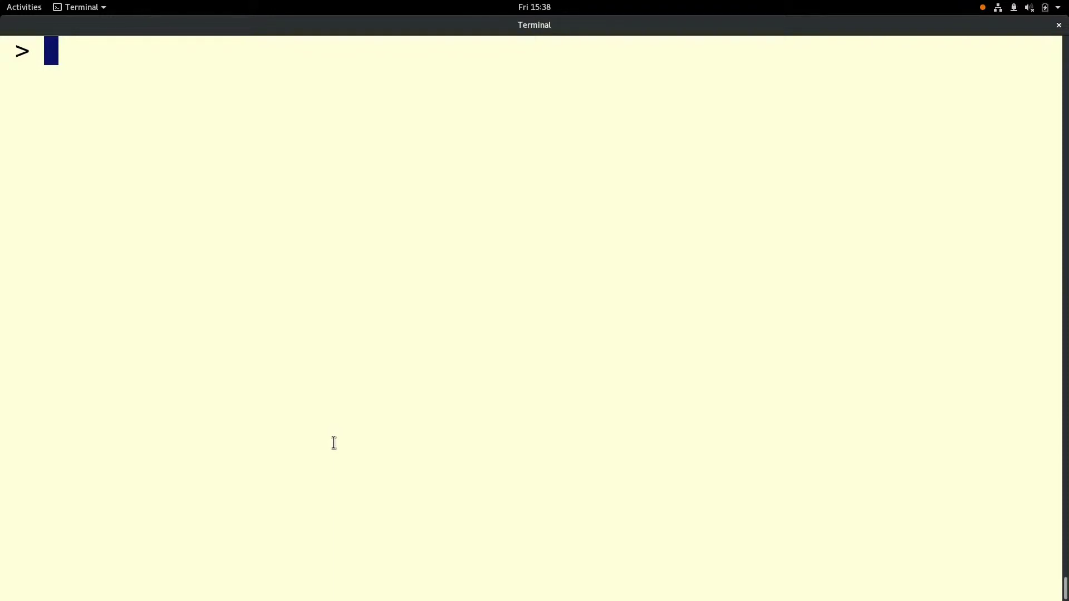
text(cd /var/lib/pc)
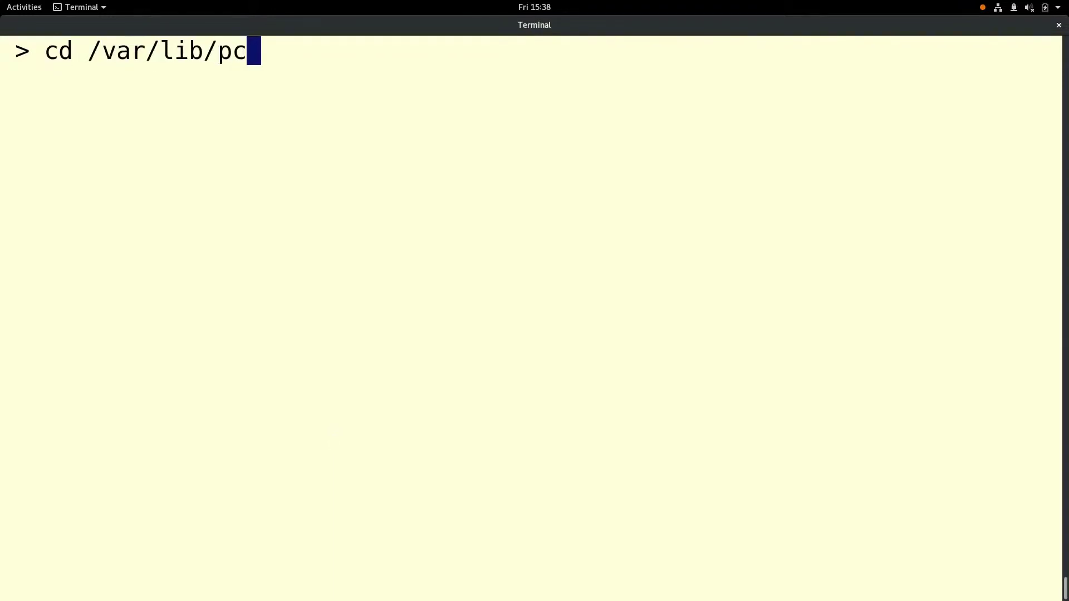
text(p/pm)
key(Tab)
text(bcc)
key(Return)
Edit bcc.conf with sudo vi so modules lists only biolatency,biotop, and save it.
text(sudo vi b)
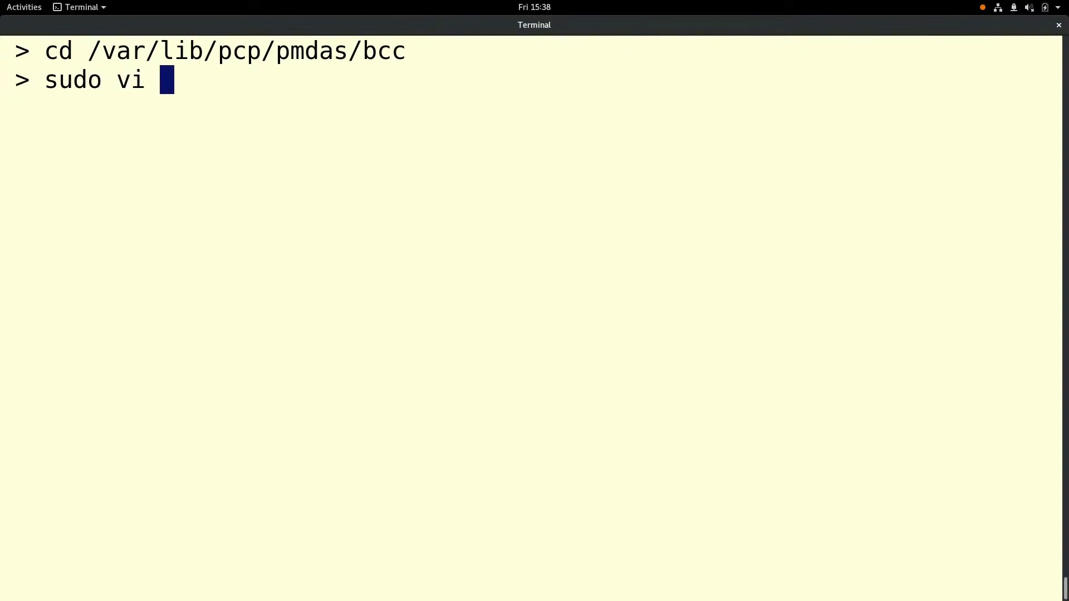
key(Tab)
text(c)
key(Tab)
key(Return)
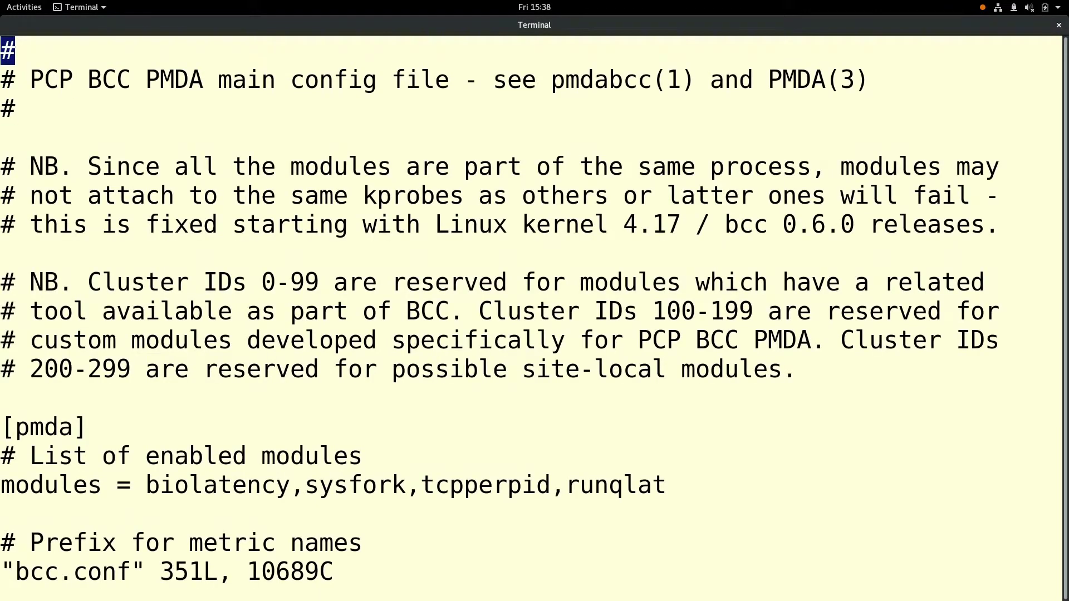
text(/bio)
key(Return)
key(w)
key(w)
key(shift+c)
text(biotop)
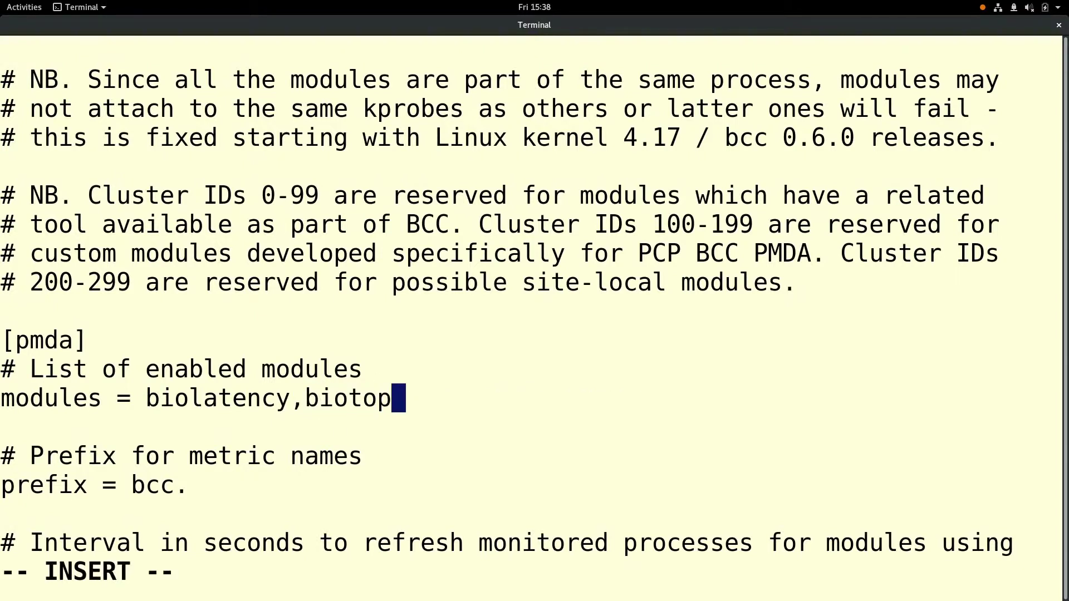
key(Escape)
text(:wq)
key(Return)
Reinstall the BCC PMDA with sudo ./Install.
text(sudo ./I)
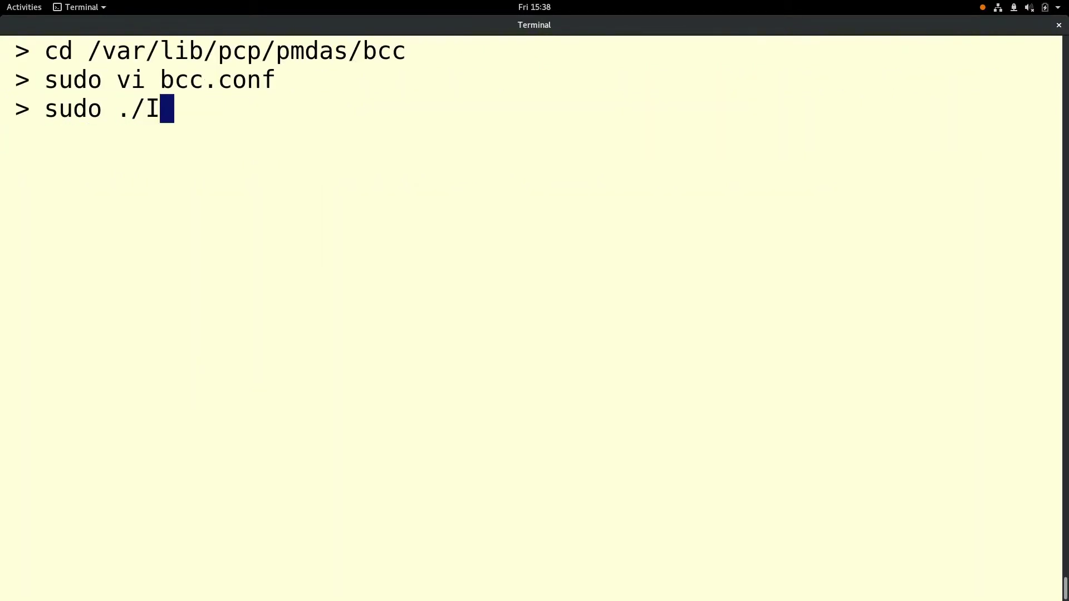
key(Tab)
key(Return)
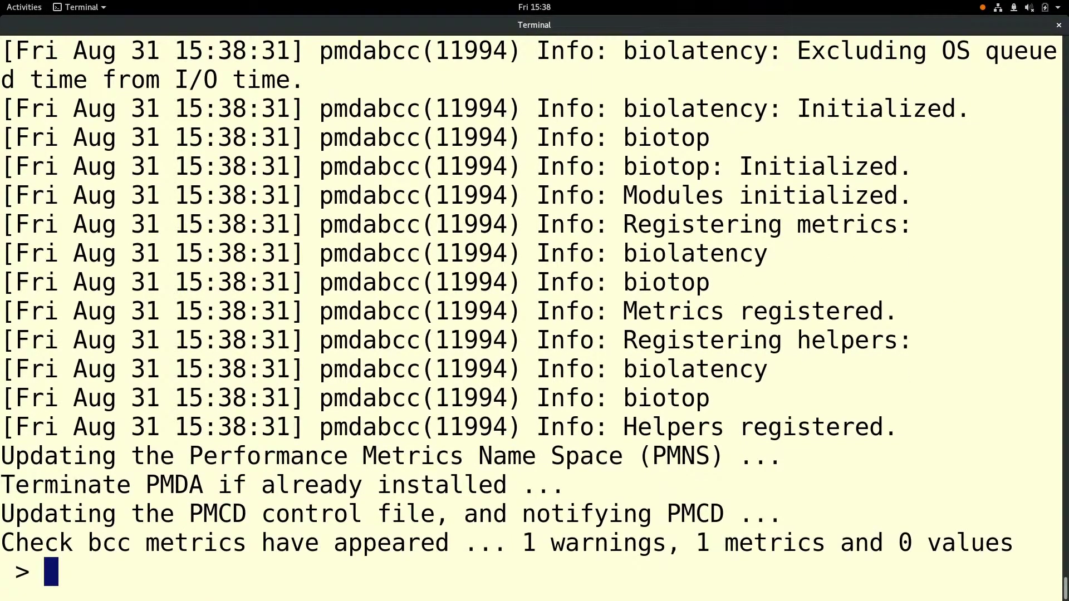
List the available bcc metrics with pminfo bcc.
key(Return)
key(Return)
text(pminfo bcc)
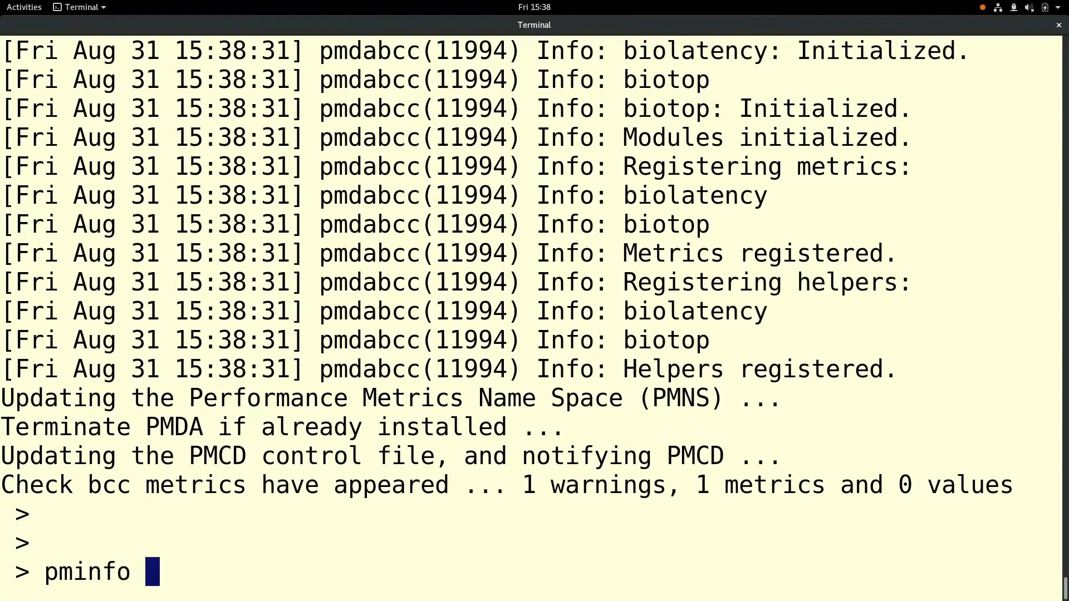
key(Return)
key(Return)
key(Return)
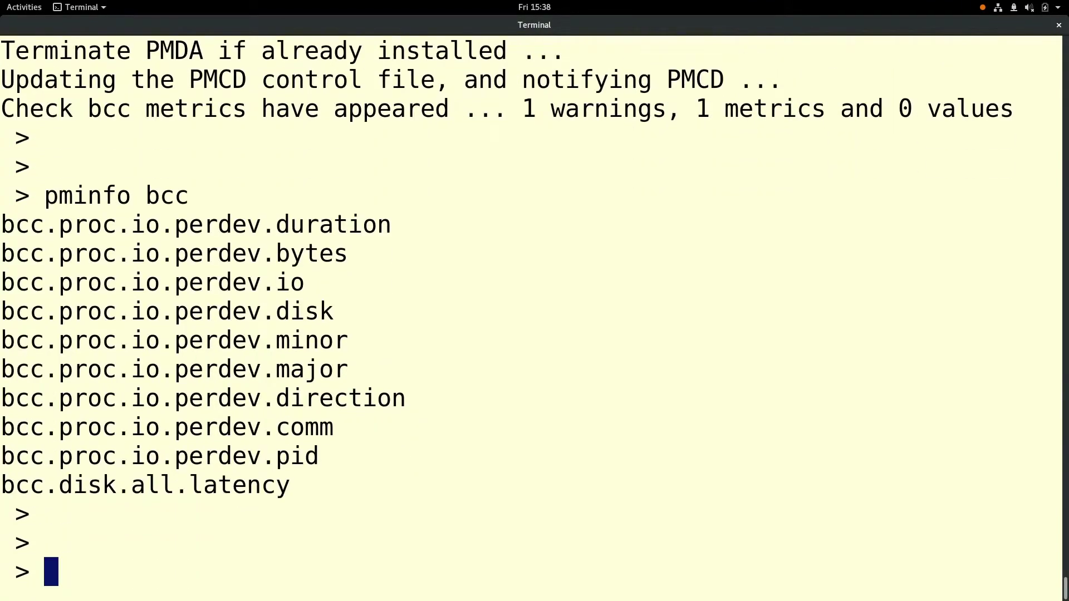
Fetch the bcc.disk.all.latency histogram values with pminfo --fetch, then return to Vector.
text(pminfo -)
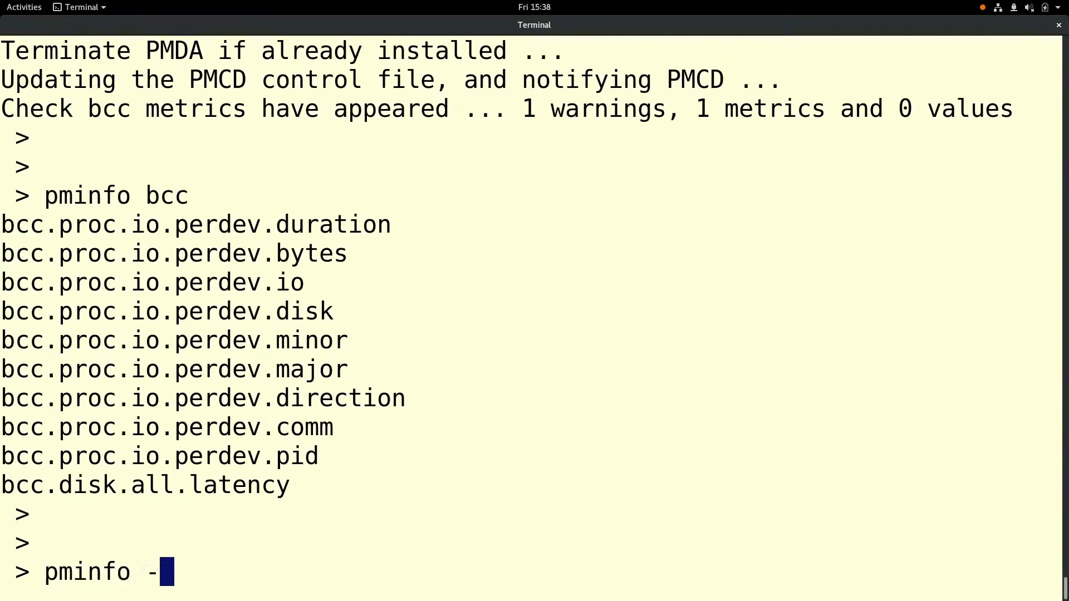
text(-fetch bcc)
key(BackSpace)
key(BackSpace)
key(BackSpace)
triple_click(137, 485)
middle_click(137, 484)
key(Return)
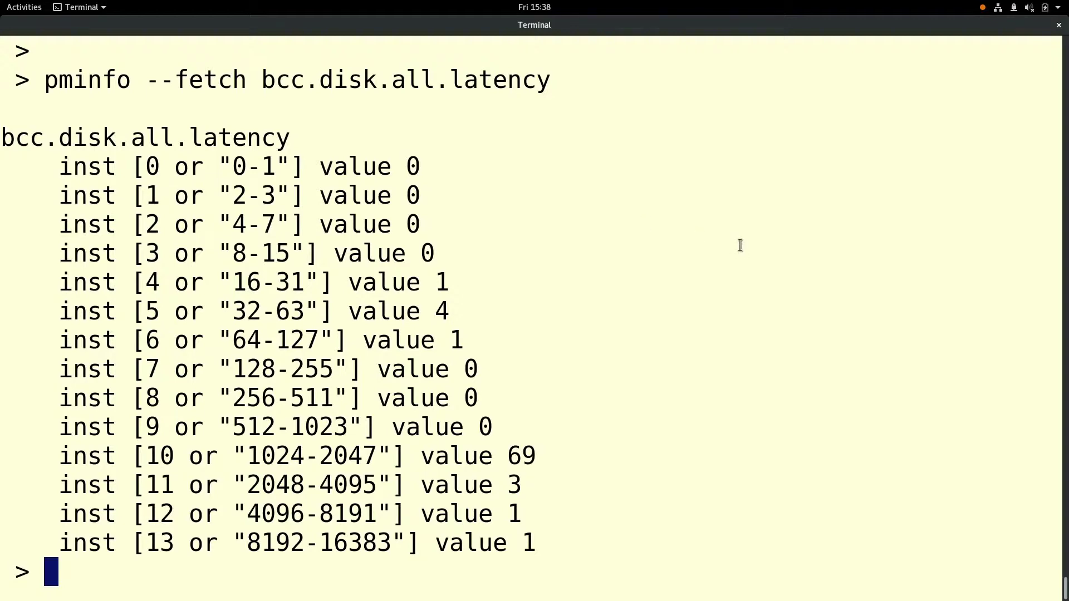
key(alt+Tab)
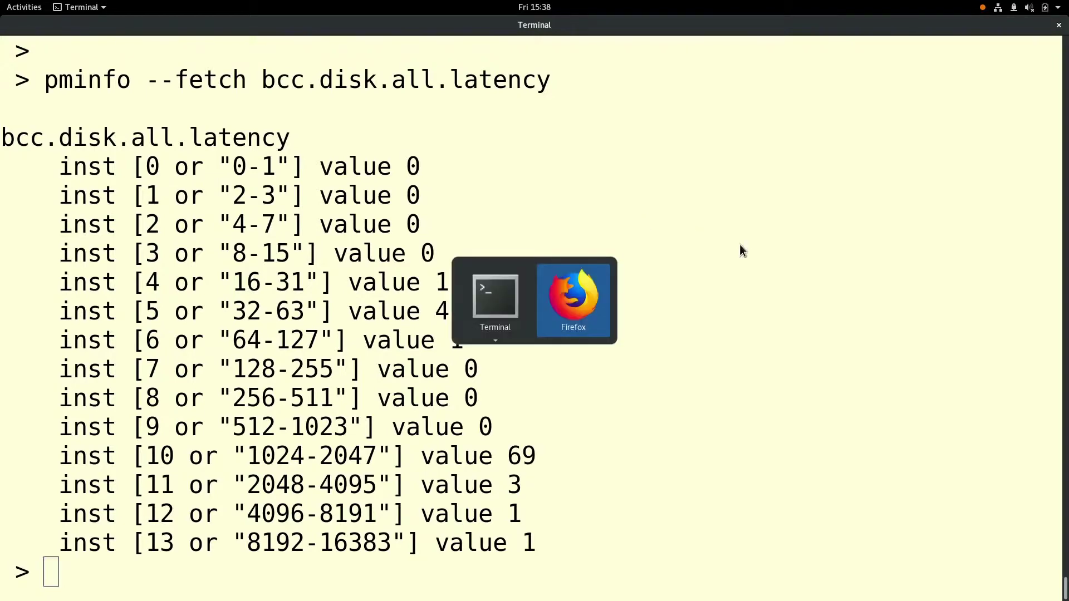
Start the second background dd read of /dev/sda and watch Vector's read spikes and biotop rows.
mouse_move(506, 494)
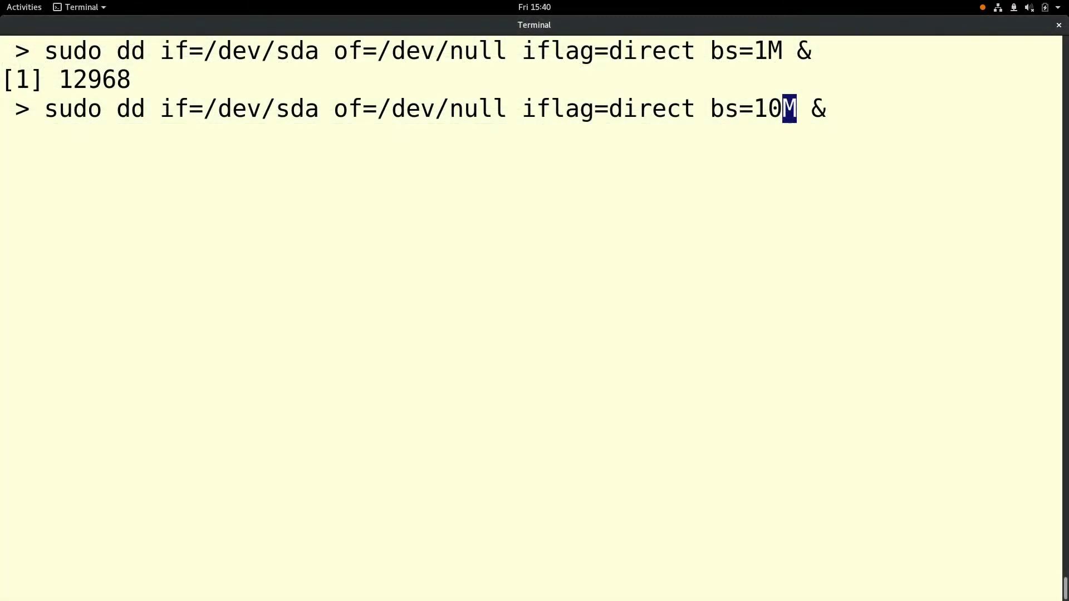
key(Return)
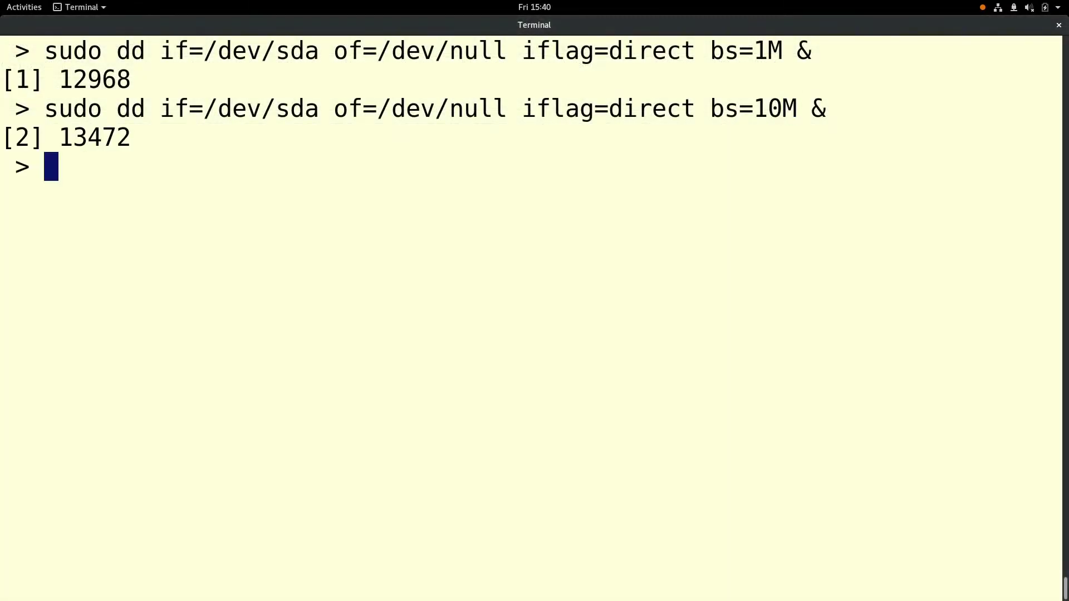
key(alt+Tab)
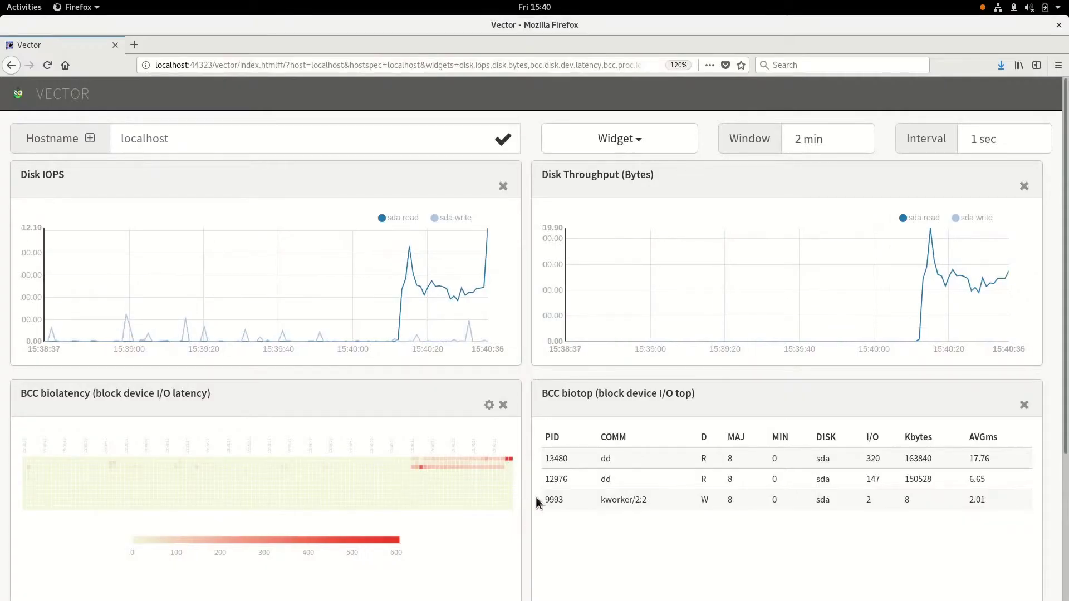
mouse_move(508, 457)
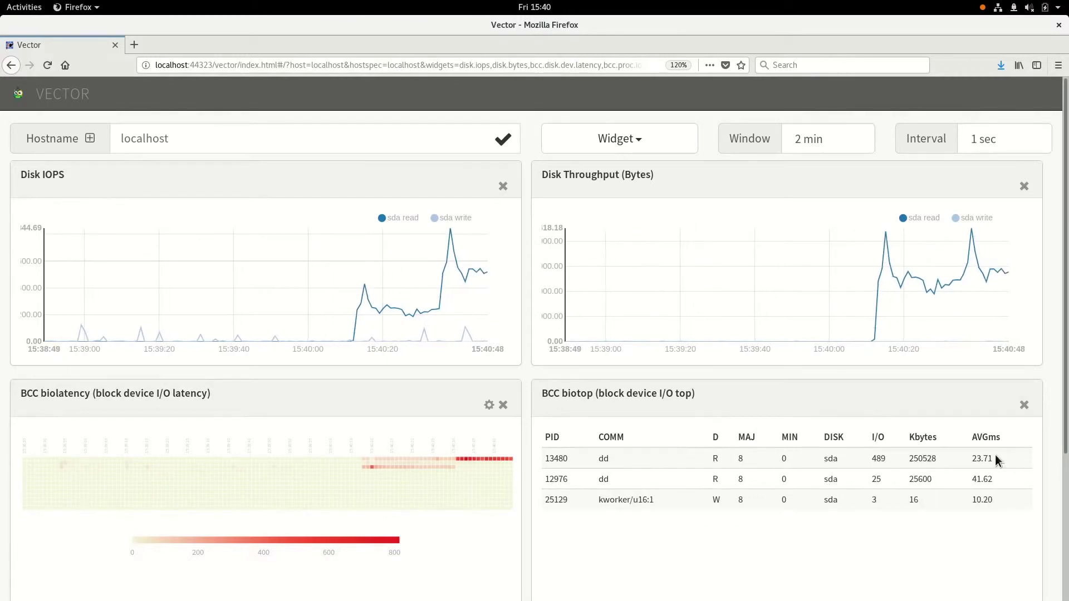
key(alt+Tab)
Stop the bs=10M and bs=1M dd jobs with fg and Ctrl+C, then check Vector.
text(fg)
key(Return)
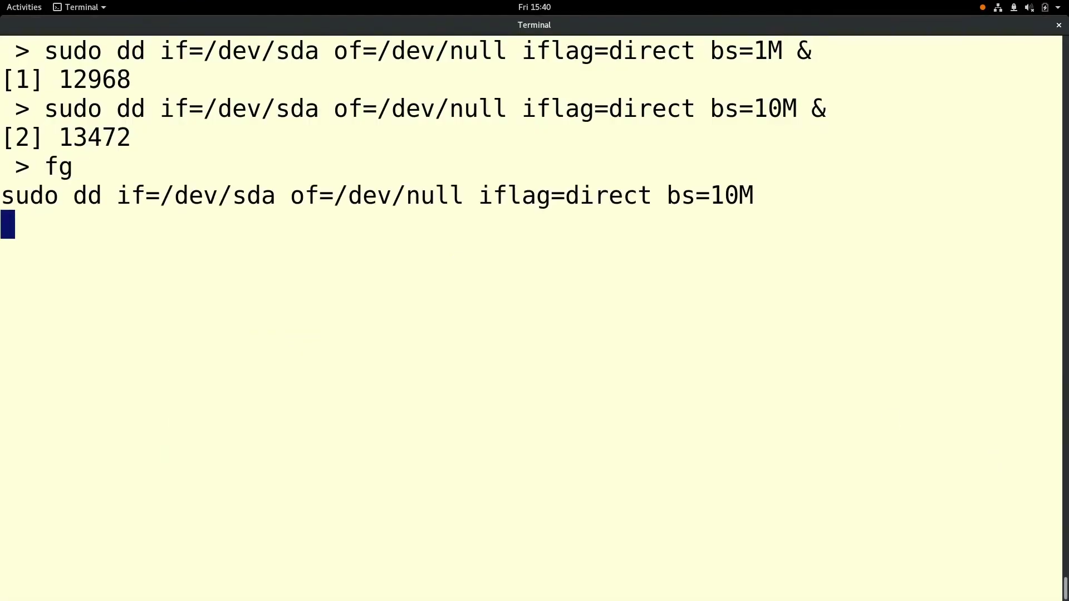
key(ctrl+c)
text(fg)
key(Return)
key(ctrl+c)
key(alt+Tab)
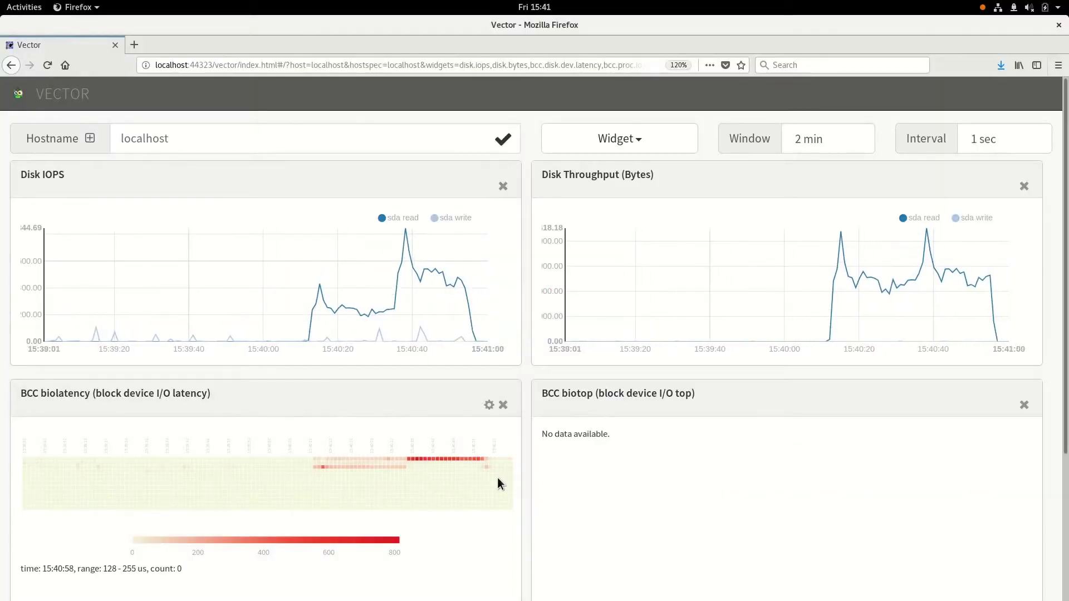
key(alt)
Rerun the dd read of /dev/sda in the background with bs=256k and return to Vector.
key(alt+Tab)
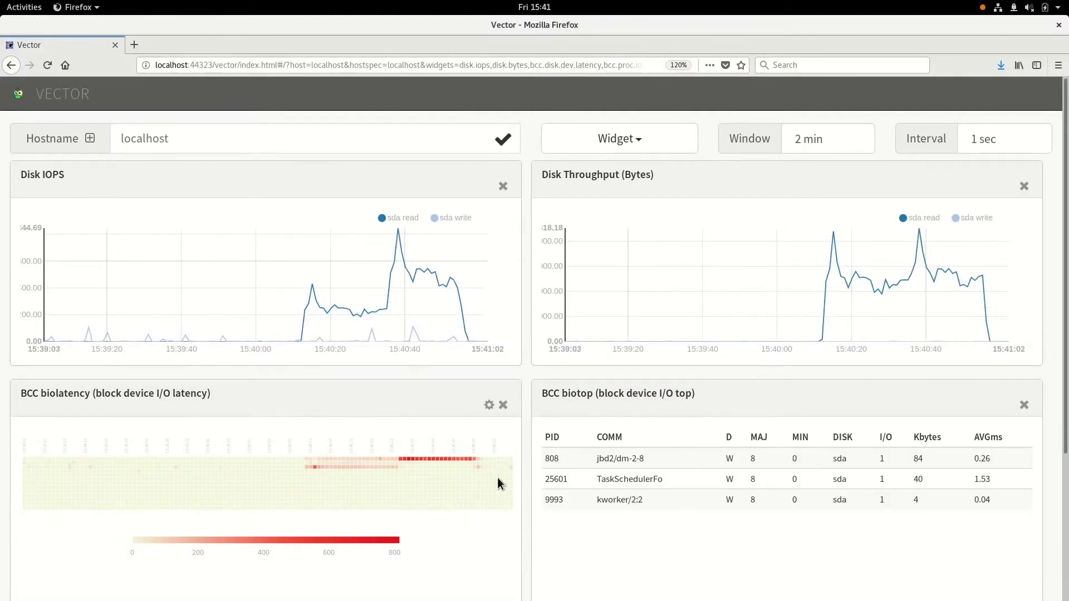
text(fg)
key(Up)
key(Up)
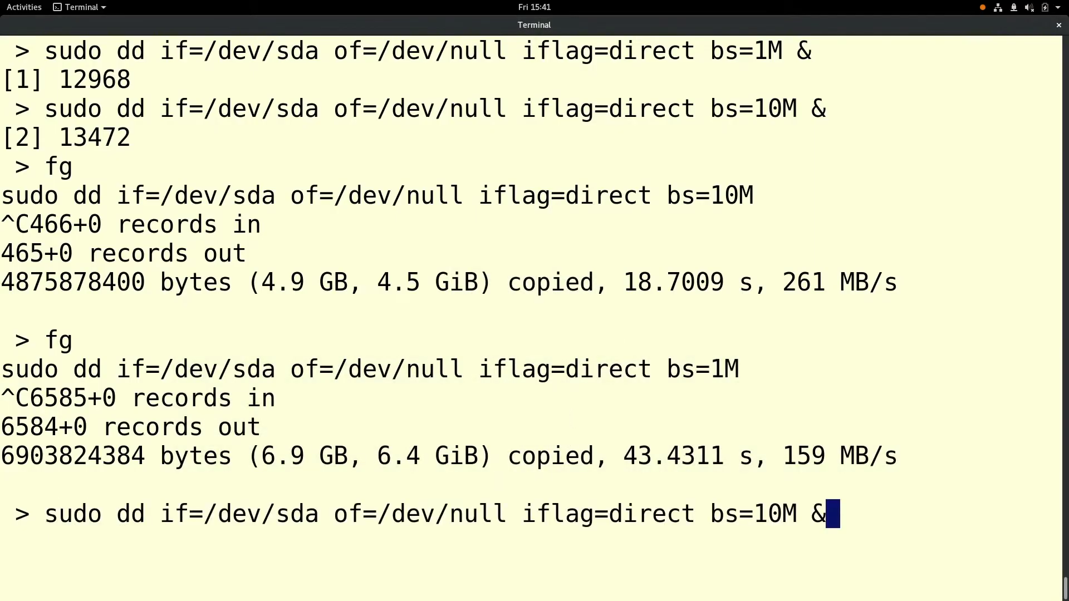
key(Left)
key(Left)
key(BackSpace)
key(BackSpace)
key(BackSpace)
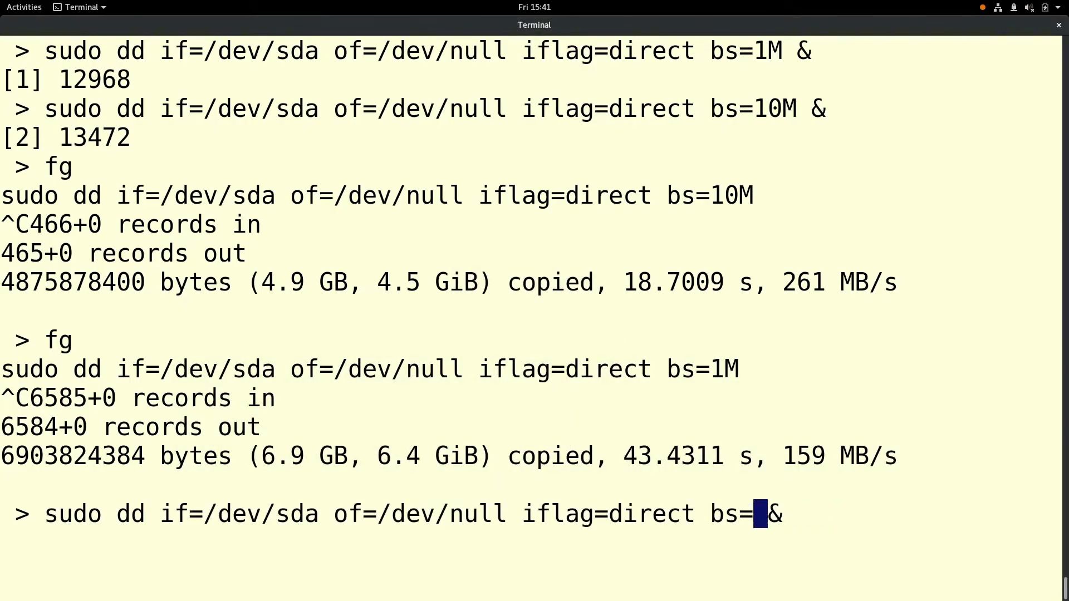
text(256k)
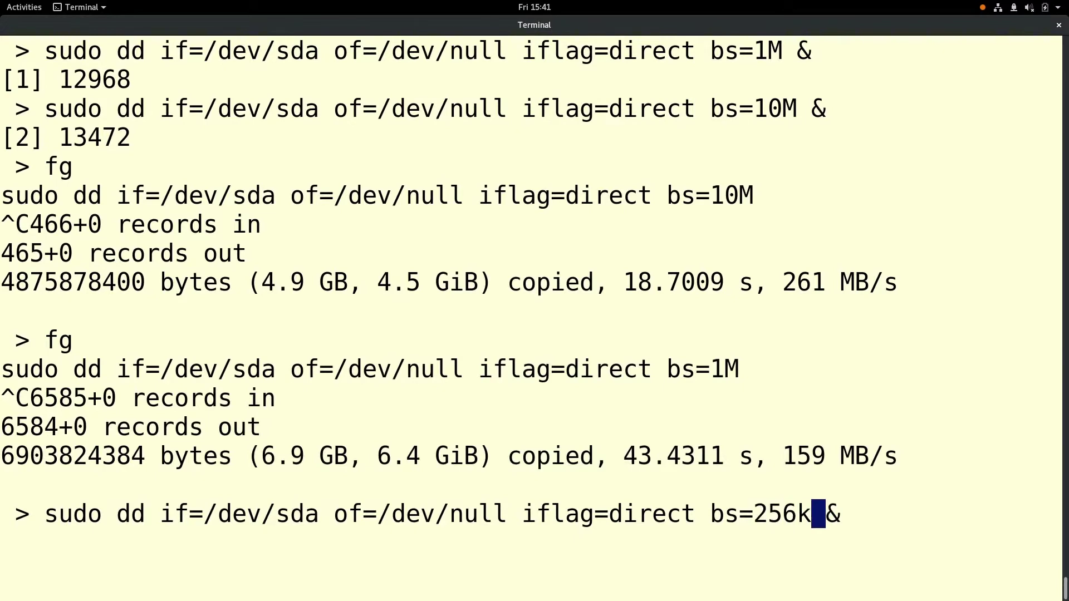
key(Return)
key(alt+Tab)
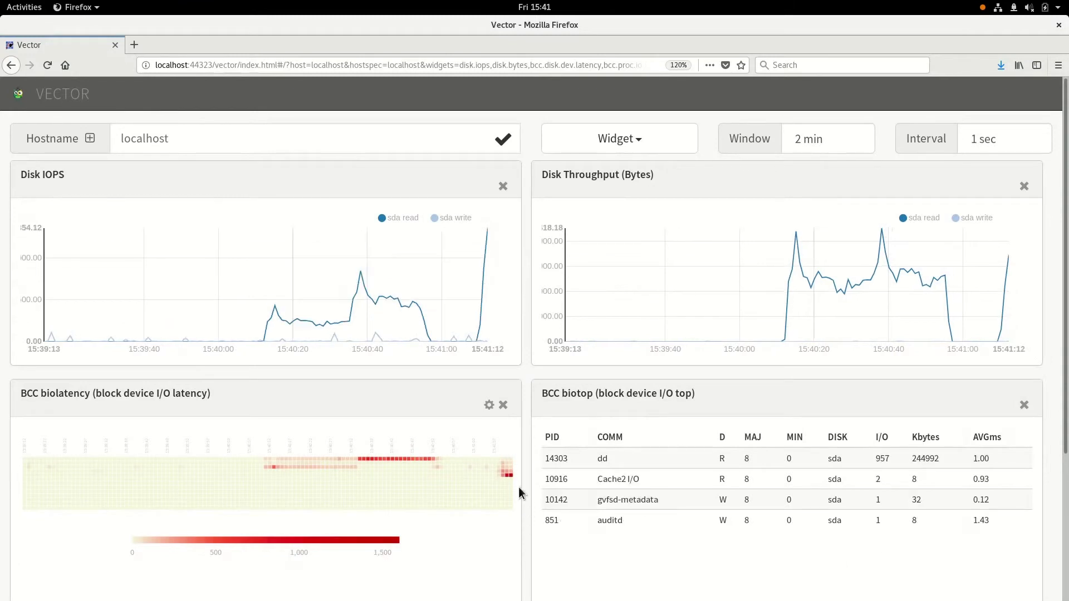
mouse_move(510, 473)
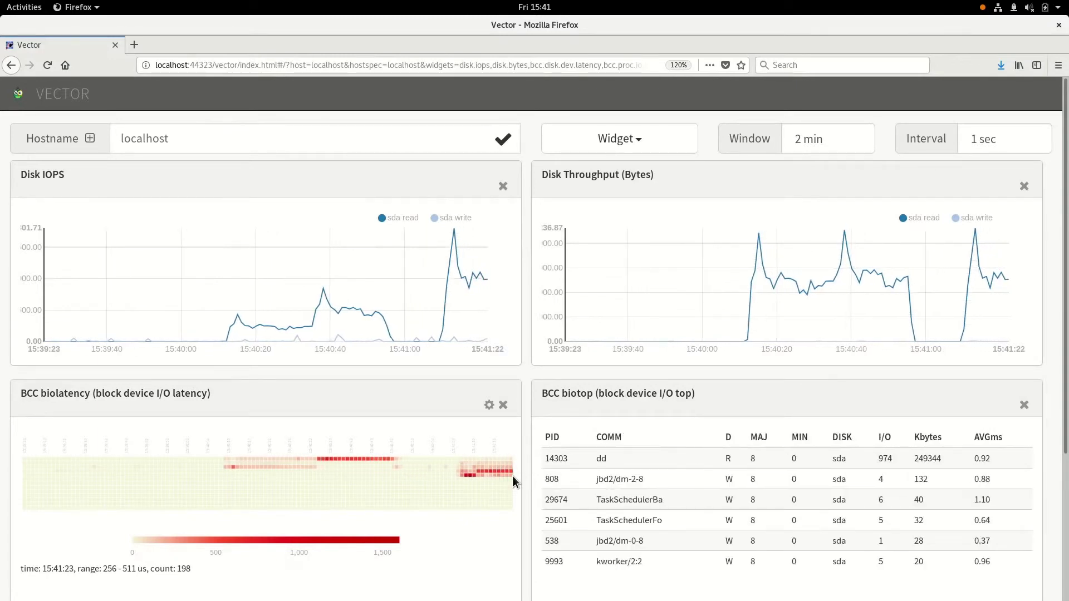
Start three more bs=256k dd reads, giving four concurrent dd readers in Vector's biotop.
key(alt+Tab)
key(Up)
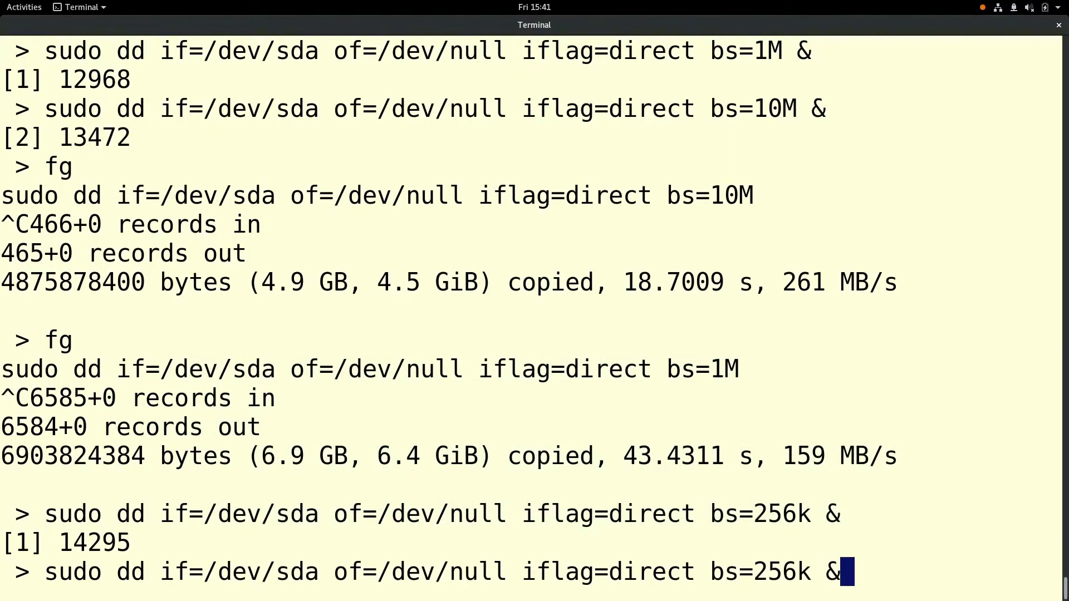
key(Return)
key(Up)
key(Return)
key(Up)
key(Return)
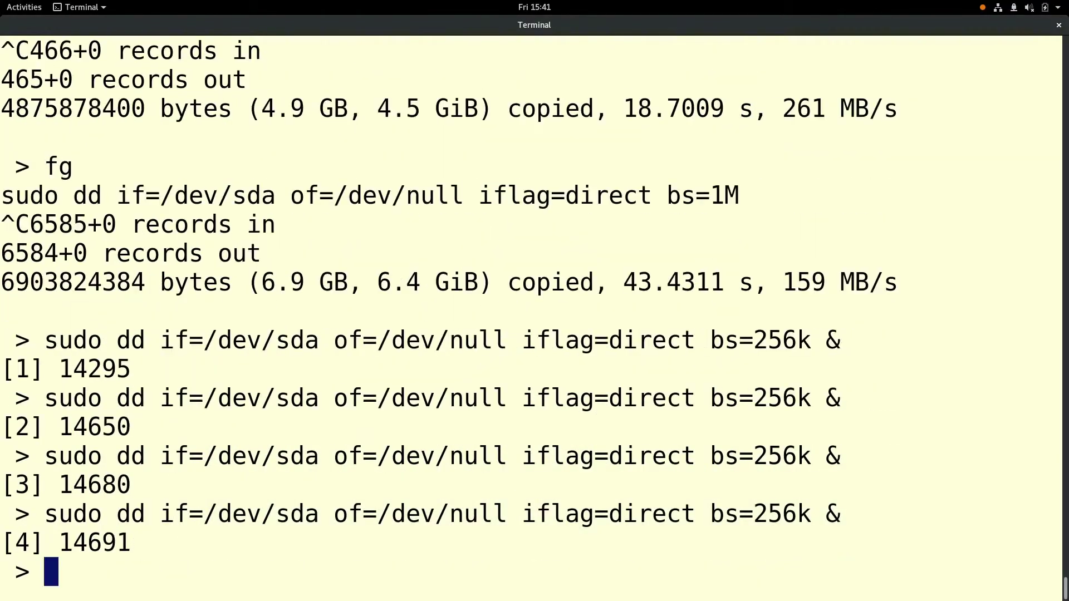
key(alt+Tab)
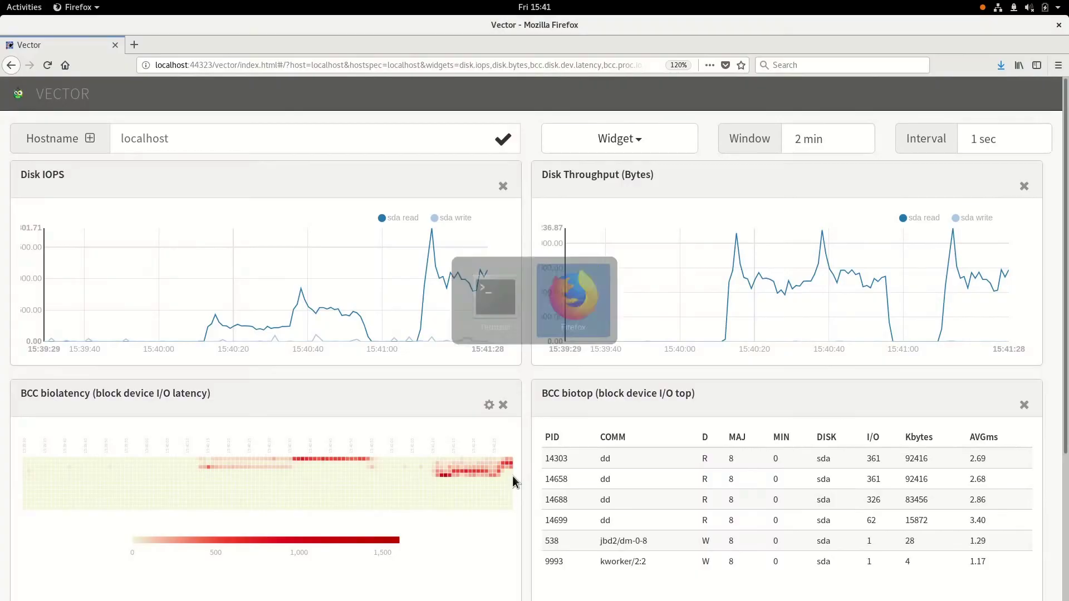